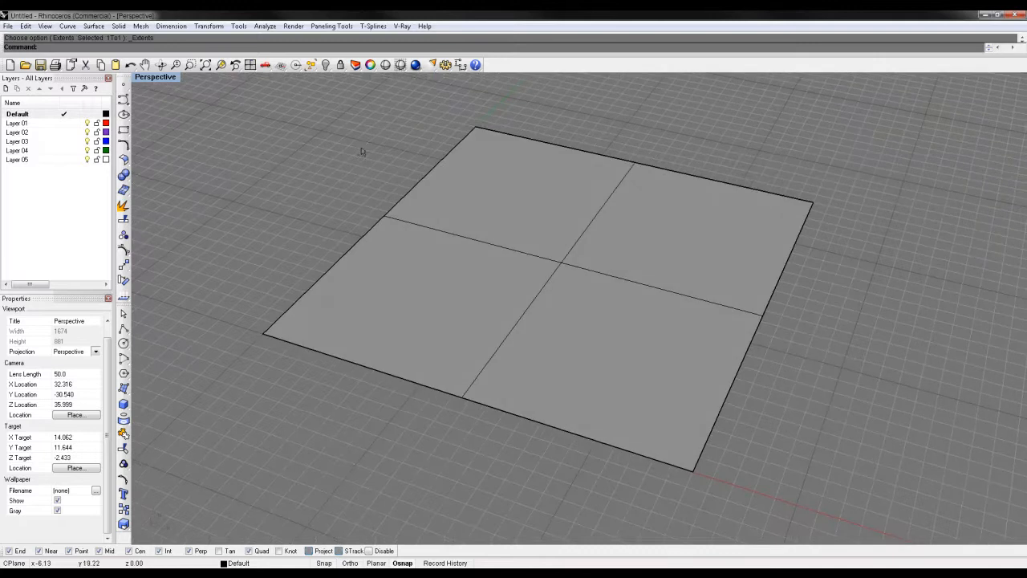
right_drag(452, 147, 439, 173)
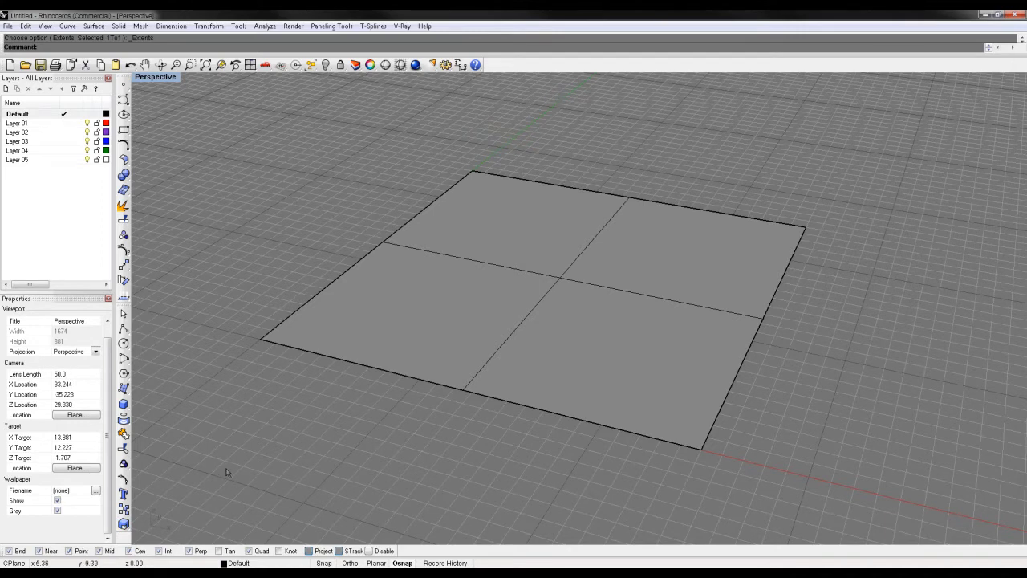
right_drag(595, 347, 669, 336)
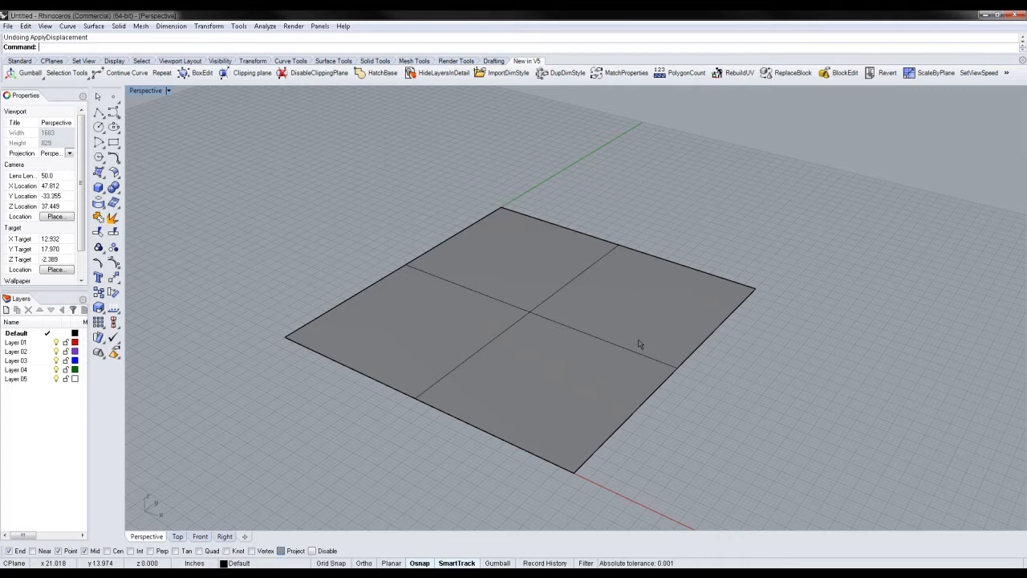
right_drag(636, 355, 466, 354)
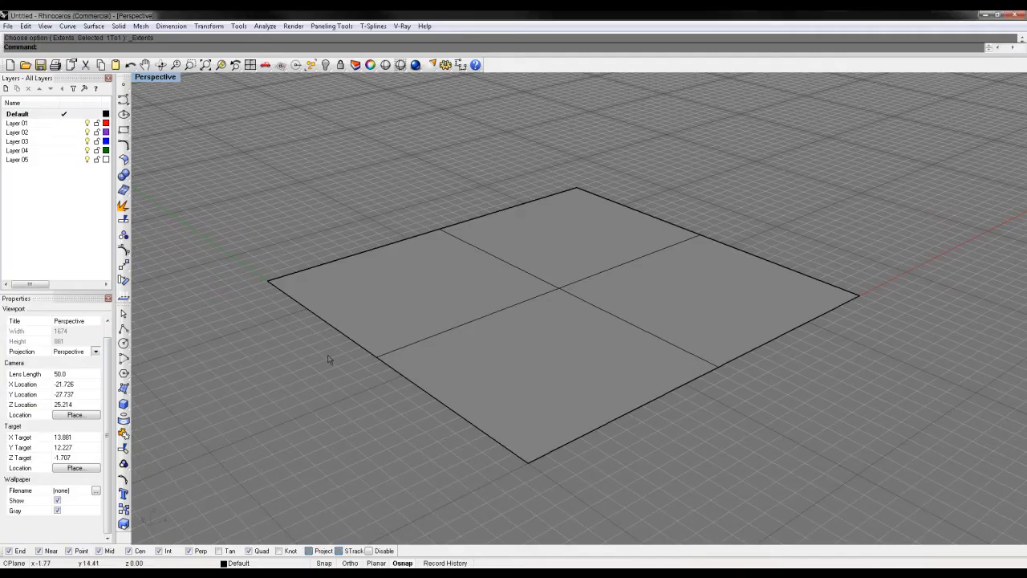
right_drag(329, 359, 521, 367)
Turn on displacement for the flat square surface and assign the turbulence texture as its displacement texture
click(486, 367)
shift+right_drag(613, 402, 599, 384)
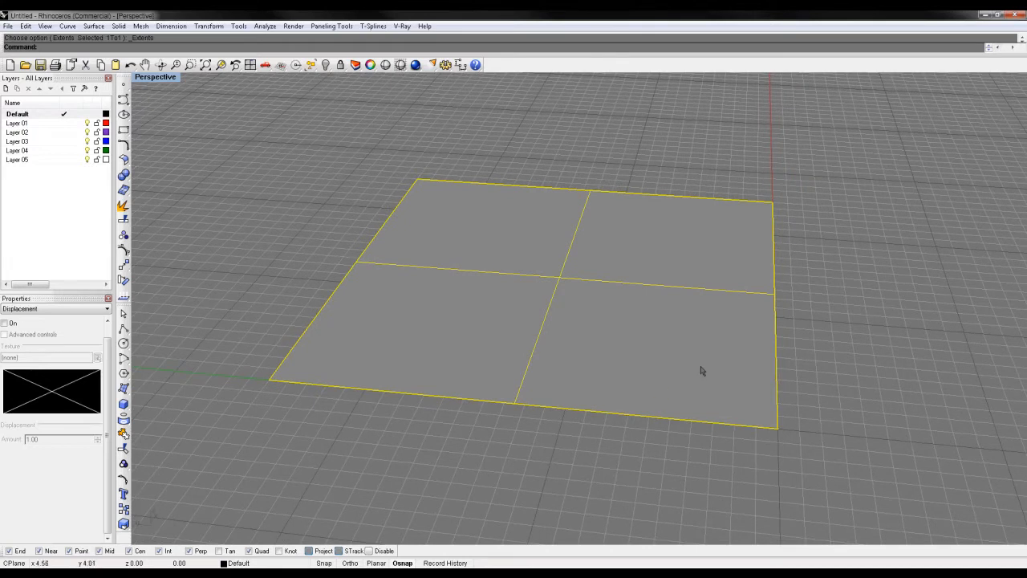
right_drag(701, 371, 714, 361)
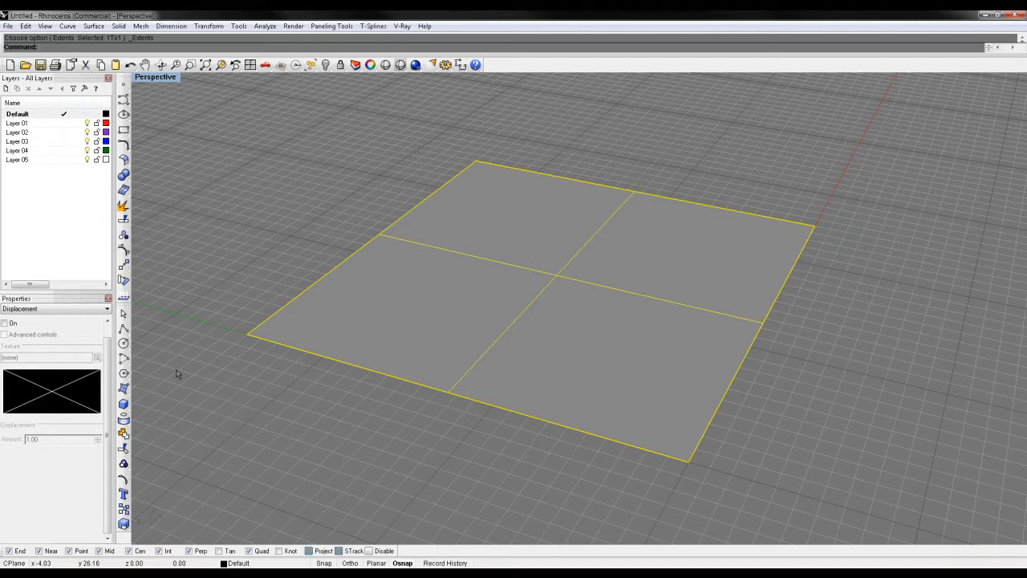
click(5, 324)
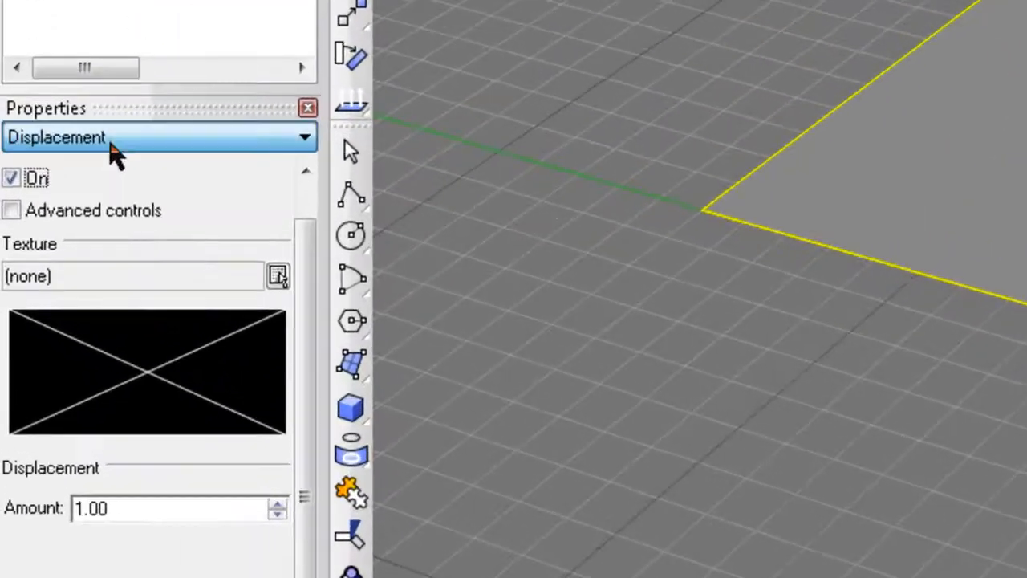
click(37, 311)
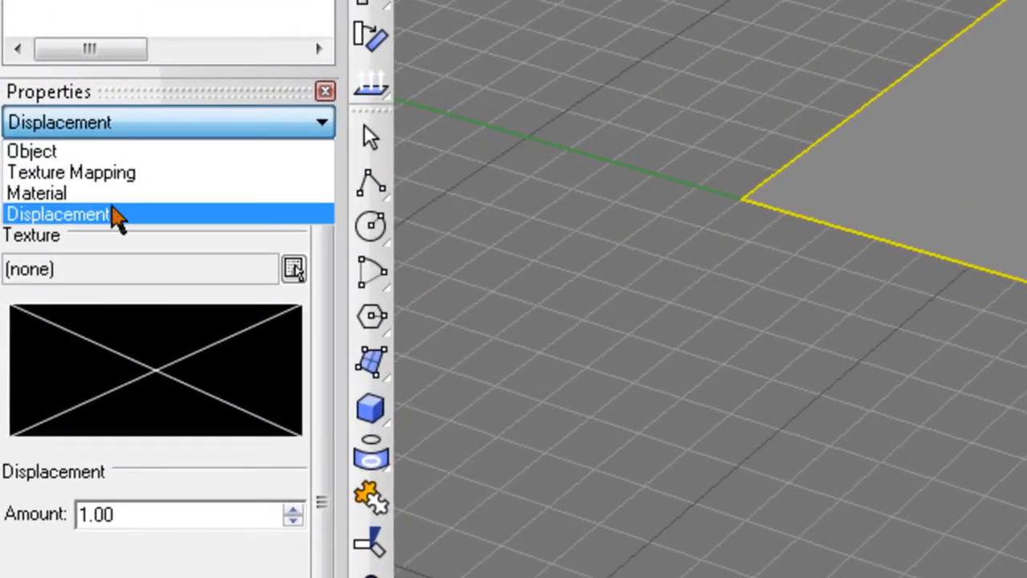
click(116, 220)
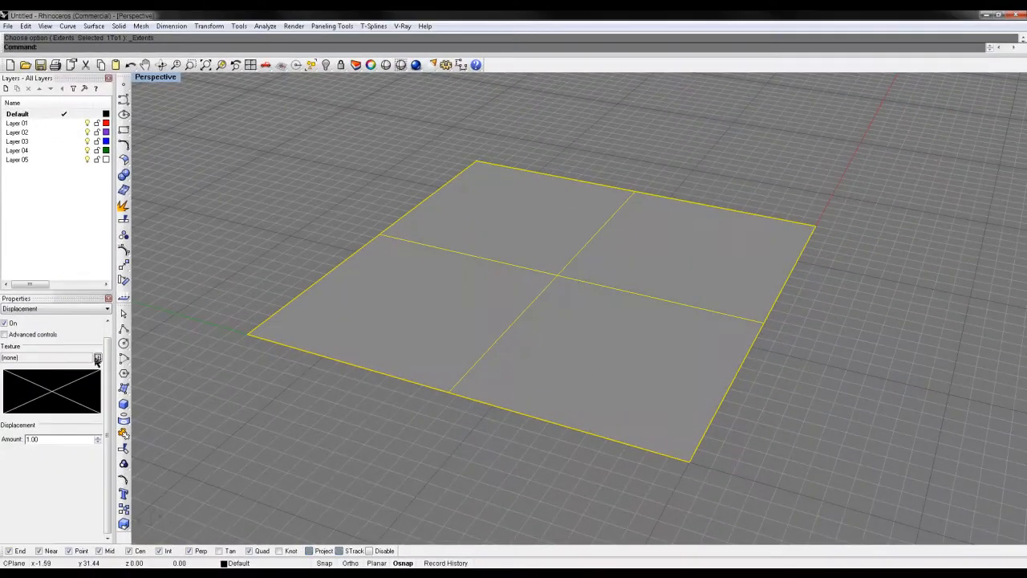
click(97, 359)
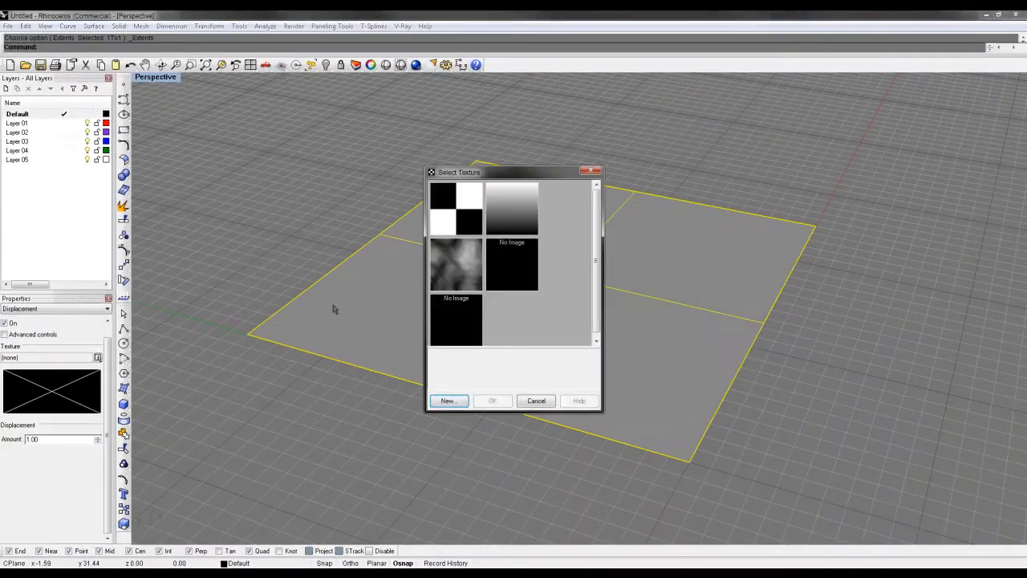
double_click(457, 275)
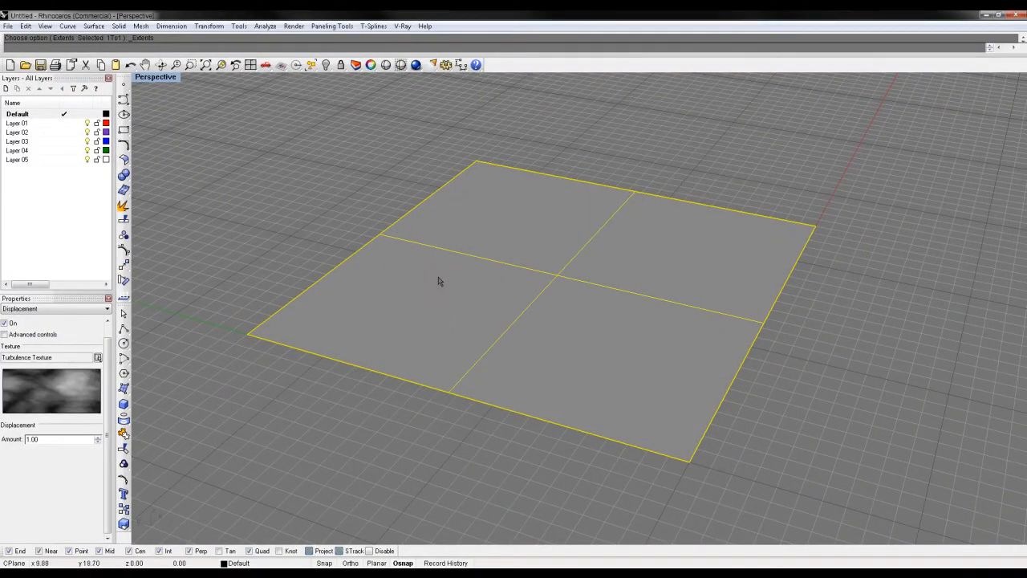
Examine the displaced relief of the square surface from low, side and overhead angles
right_drag(289, 410, 383, 388)
click(396, 386)
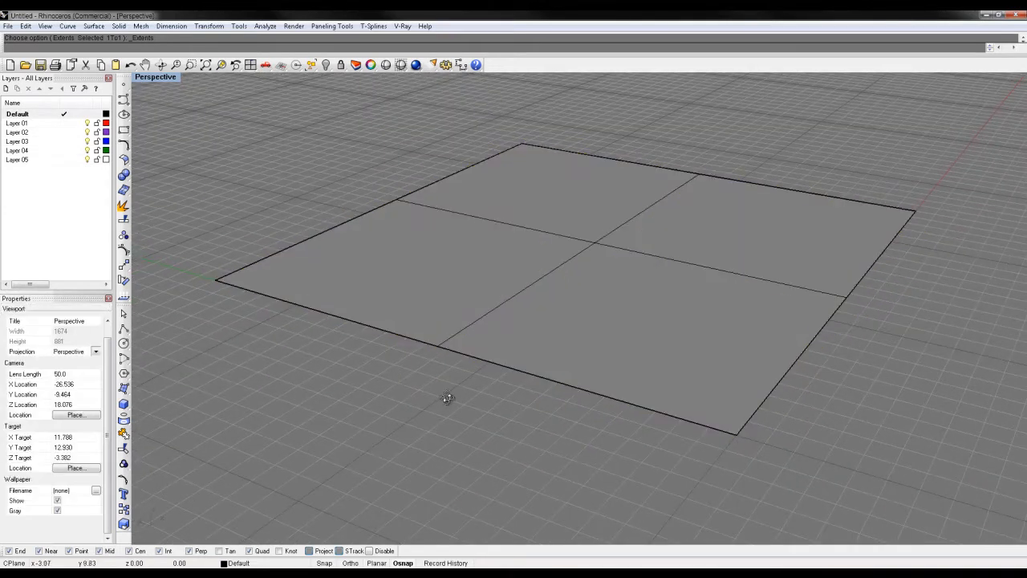
right_drag(447, 394, 507, 362)
click(508, 362)
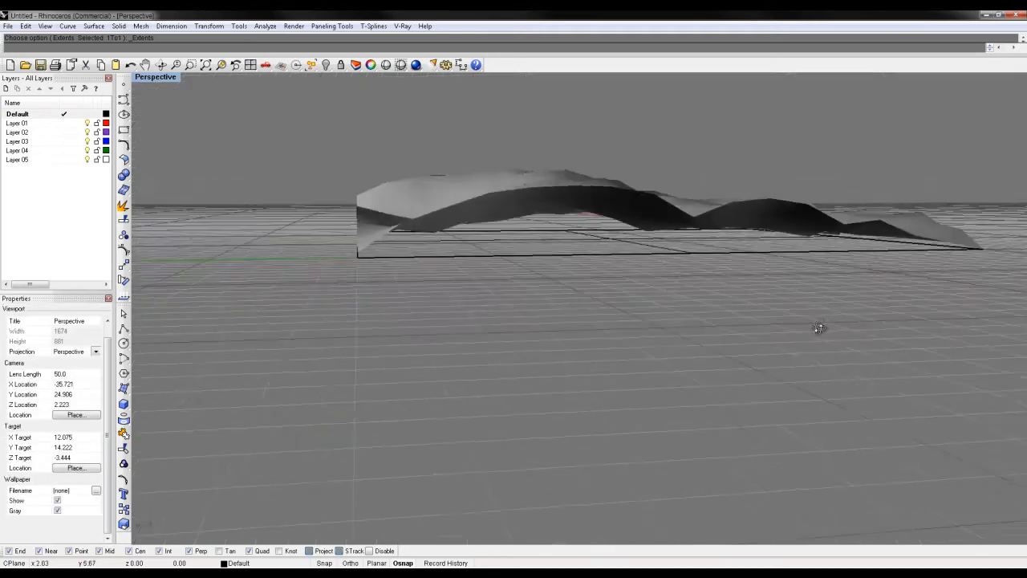
right_drag(819, 328, 720, 349)
click(691, 358)
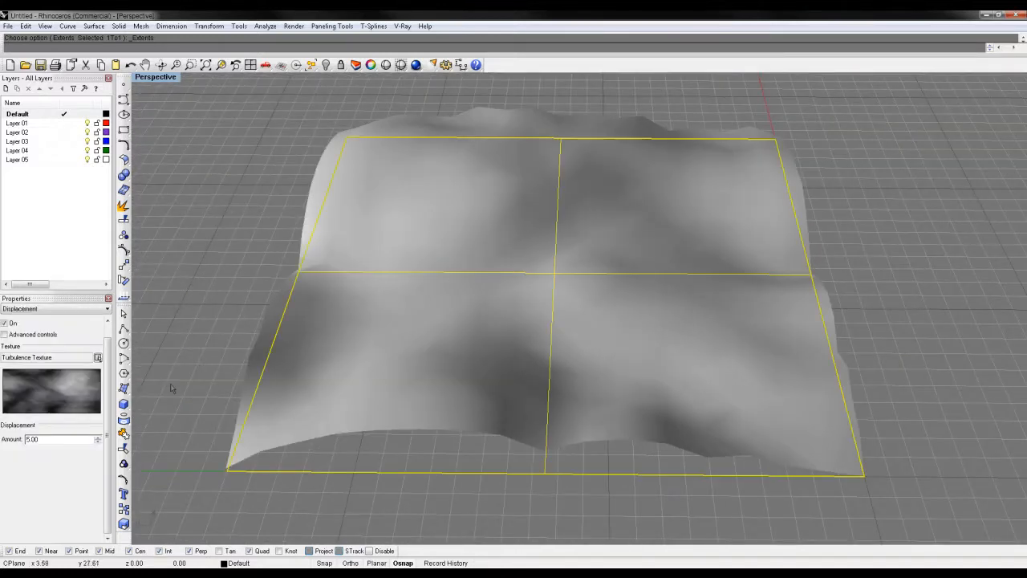
right_drag(375, 337, 529, 220)
scroll(523, 202, up, 3)
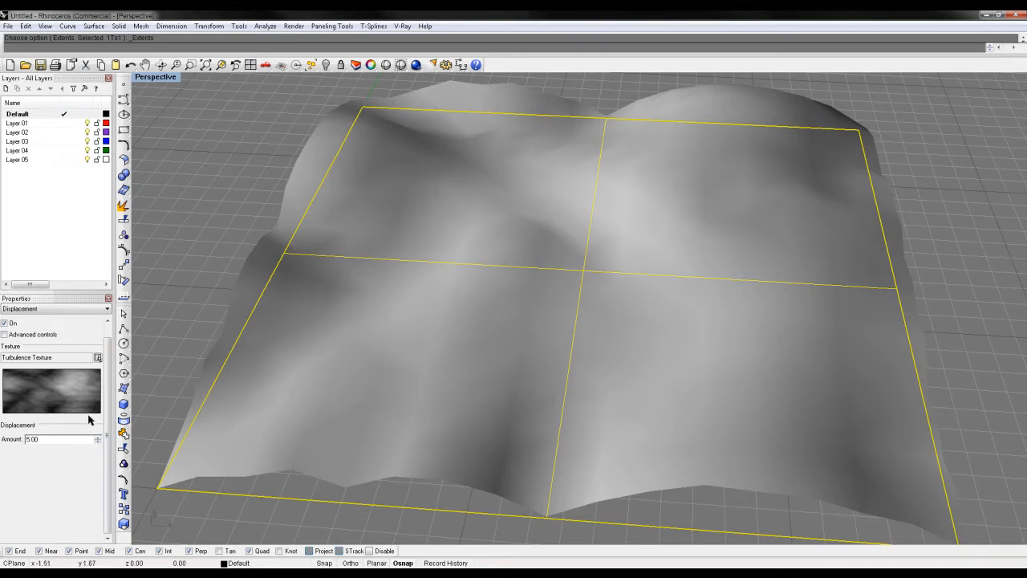
scroll(597, 389, down, 2)
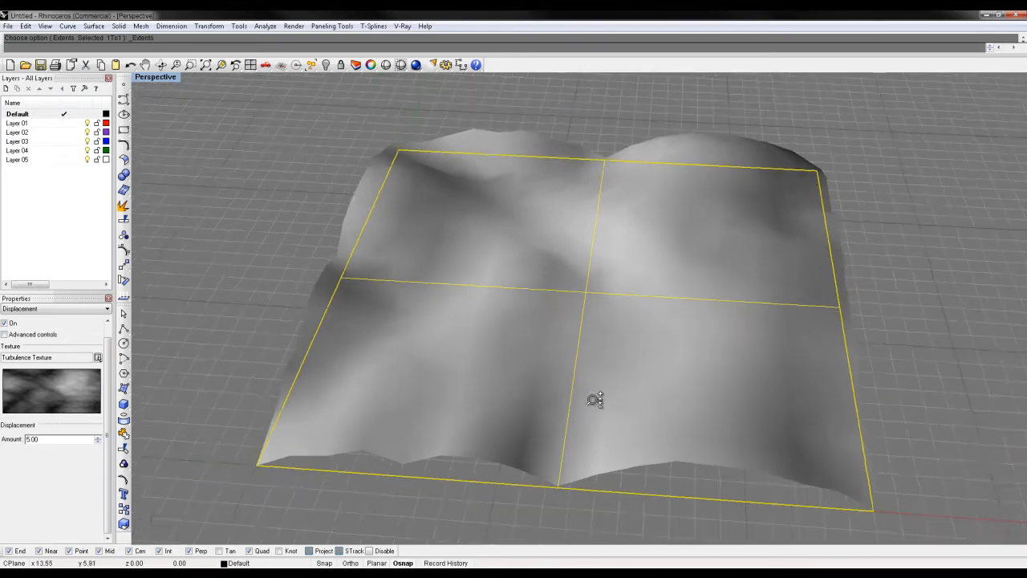
mouse_move(594, 399)
right_down()
mouse_move(595, 448)
mouse_move(619, 426)
mouse_move(598, 398)
right_up()
scroll(617, 428, down, 2)
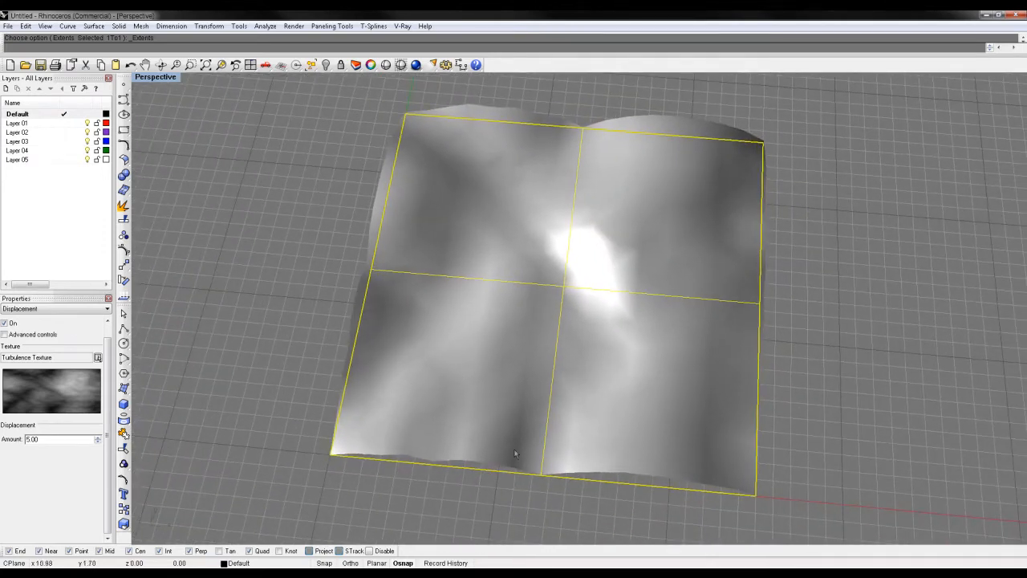
right_drag(482, 413, 466, 369)
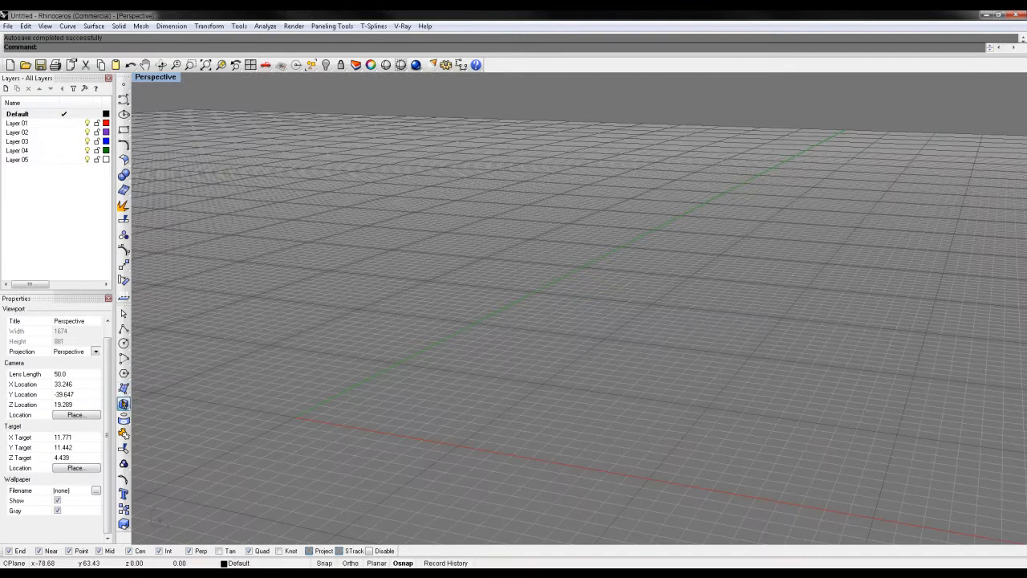
Create a solid sphere centred at the origin
click(123, 403)
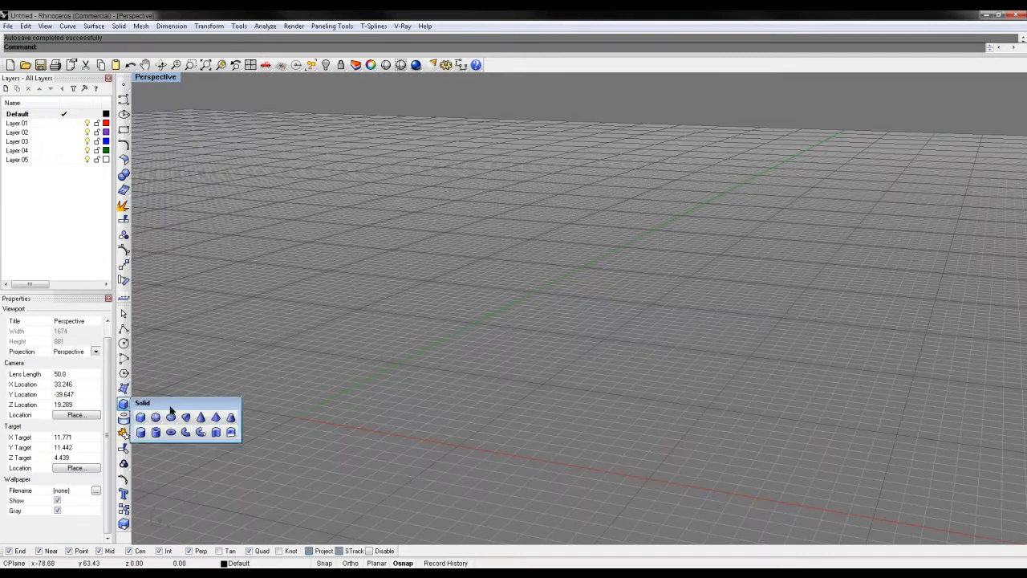
click(156, 418)
scroll(407, 415, down, 3)
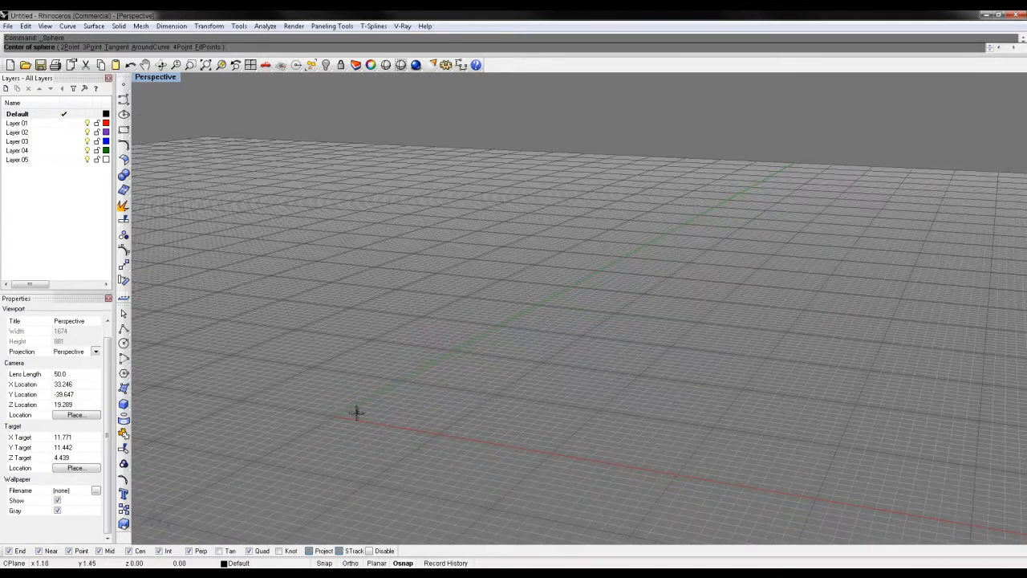
click(334, 414)
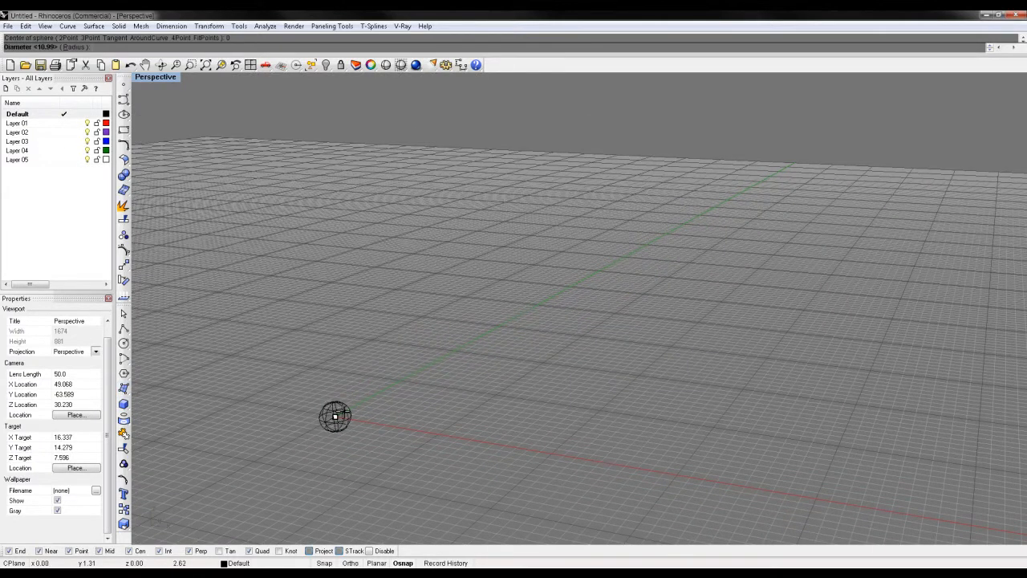
click(417, 405)
scroll(422, 400, up, 5)
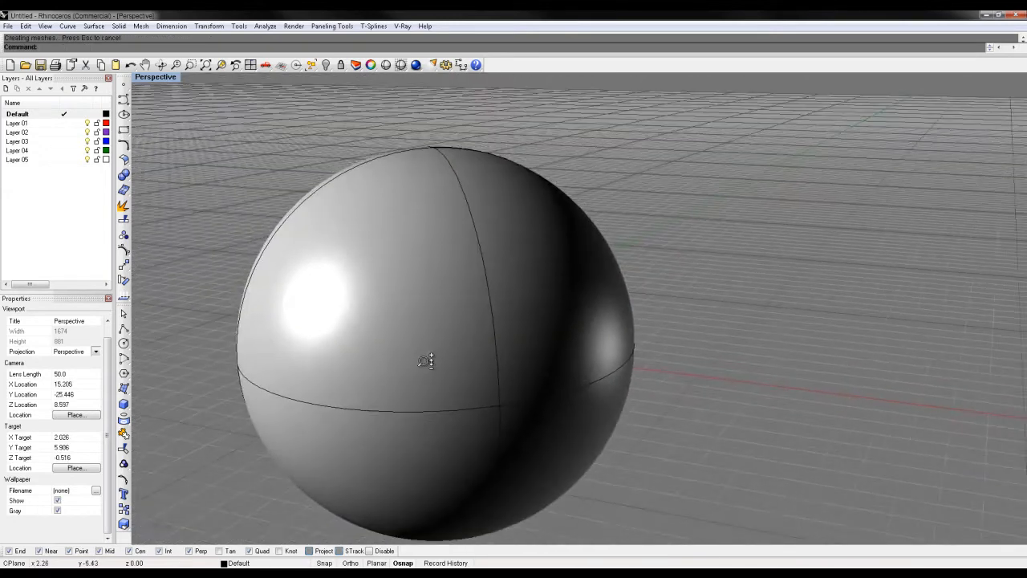
Turn on displacement for the sphere and assign the Steps texture as its displacement texture
click(417, 363)
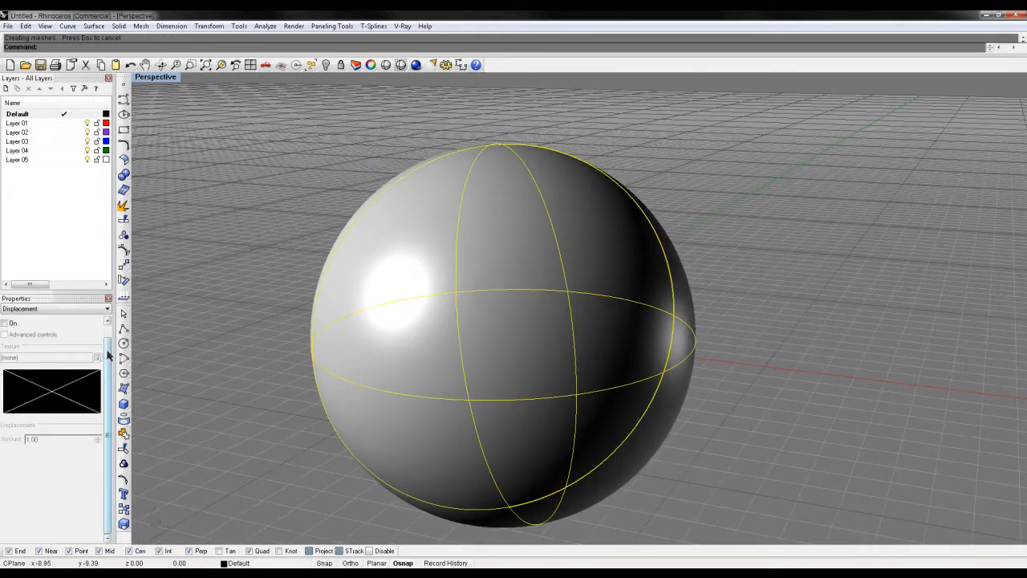
click(4, 323)
click(97, 357)
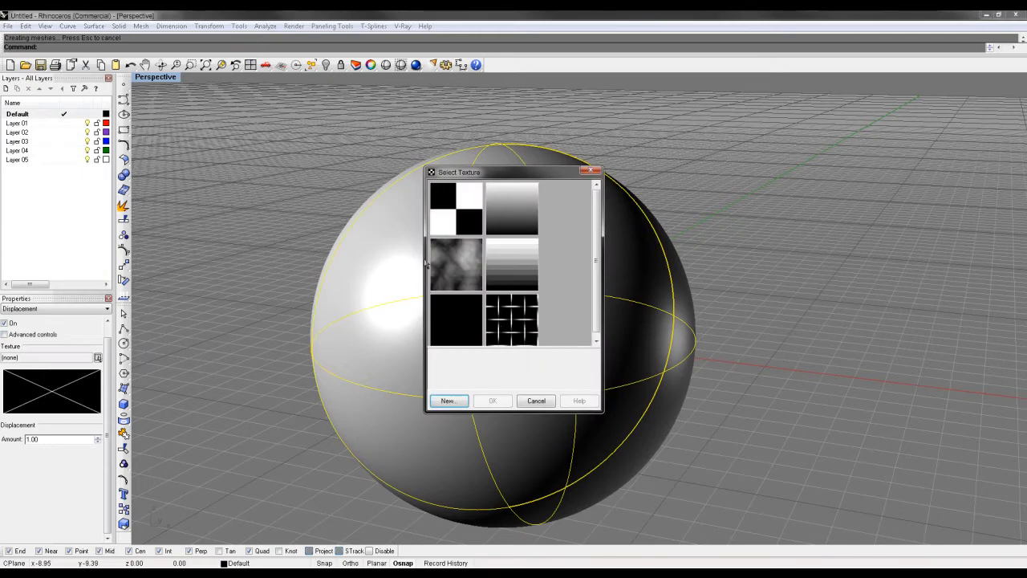
double_click(519, 291)
Extract the displaced mesh from the sphere with the ExtractDisplacedMeshes command
right_drag(328, 401, 463, 103)
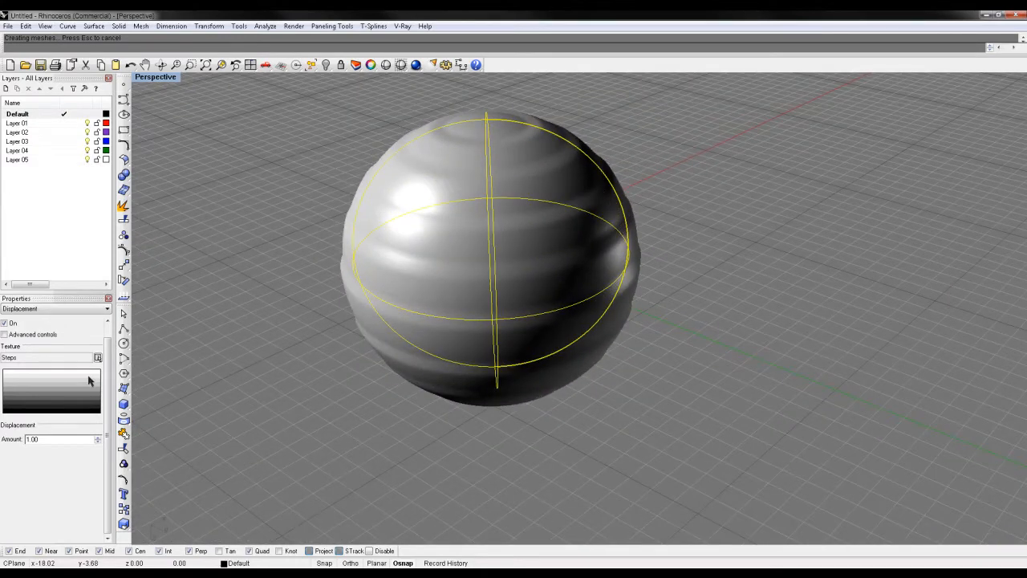
right_drag(446, 230, 541, 291)
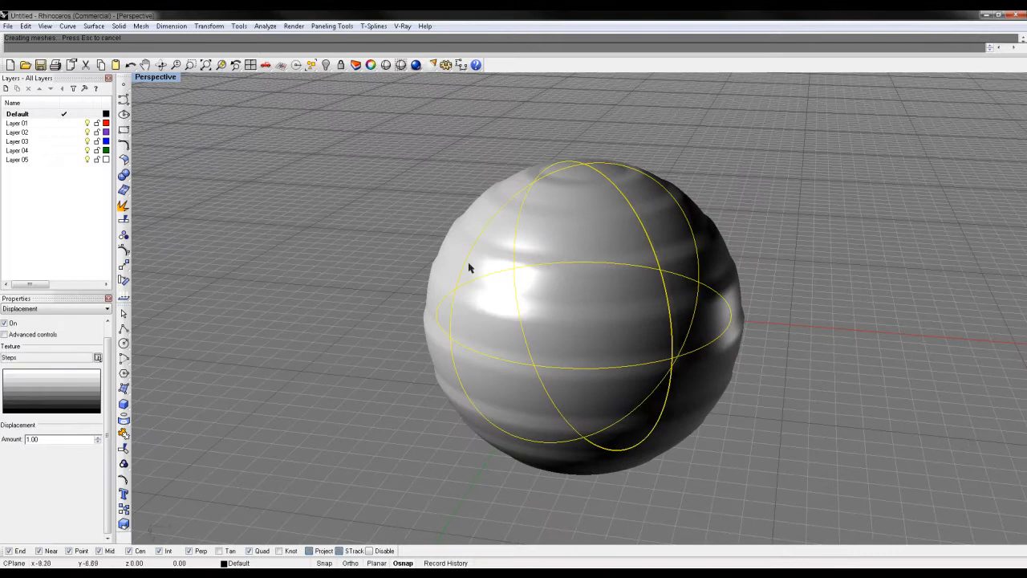
key(Escape)
click(481, 216)
text(ExtractBadSrf)
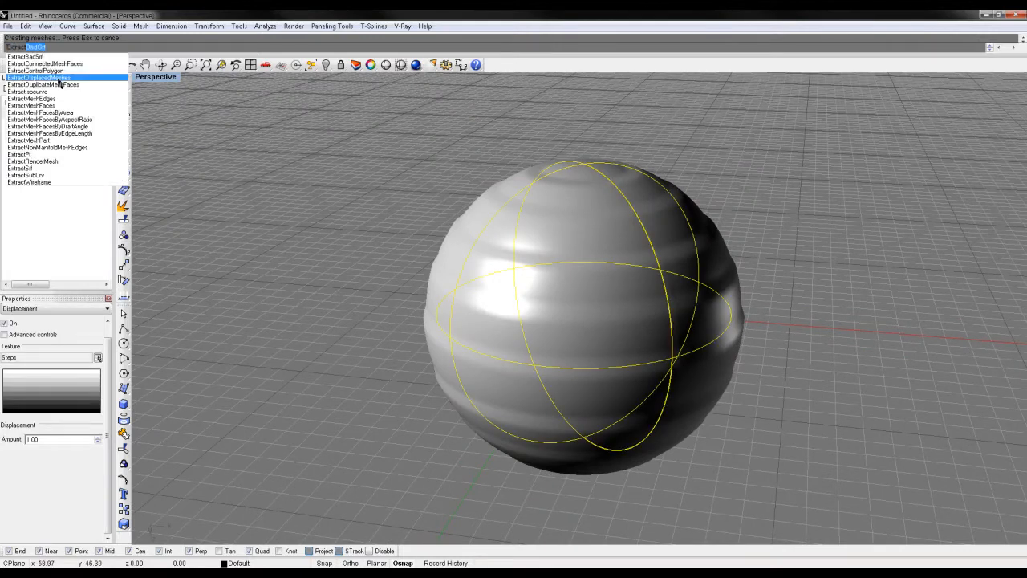
click(58, 78)
click(340, 230)
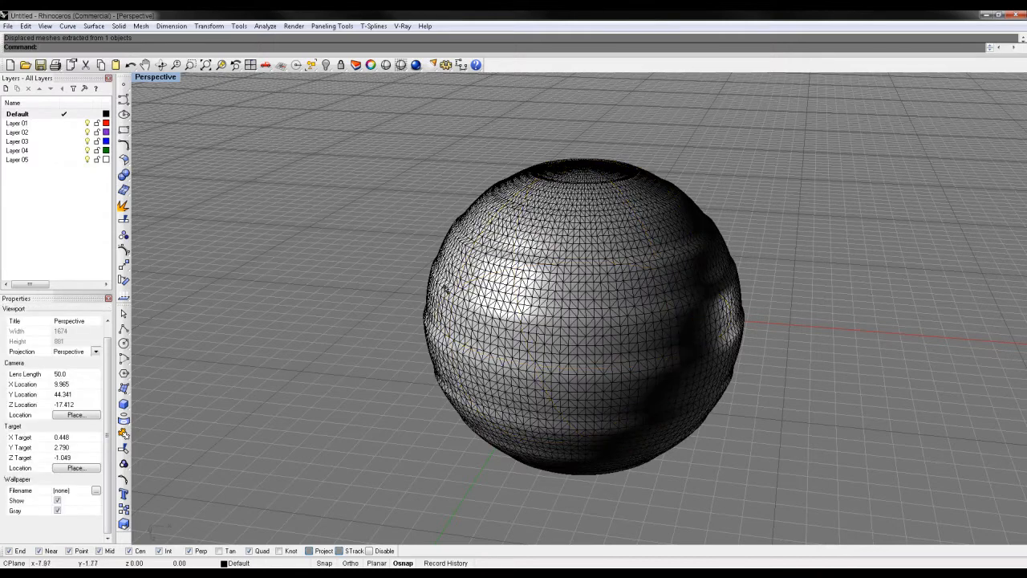
Move the extracted mesh off the original sphere so the two sit side by side
click(470, 294)
drag(470, 294, 165, 273)
click(408, 299)
Switch the viewport to rendered display and compare the extracted mesh with the displaced sphere
shift+right_drag(602, 328, 712, 330)
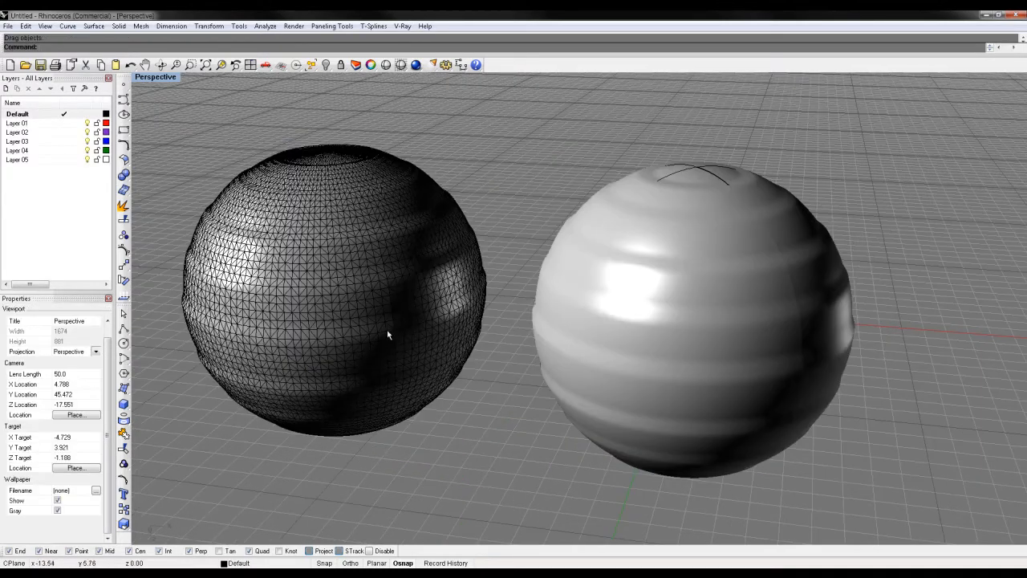
right_drag(388, 335, 331, 304)
click(475, 280)
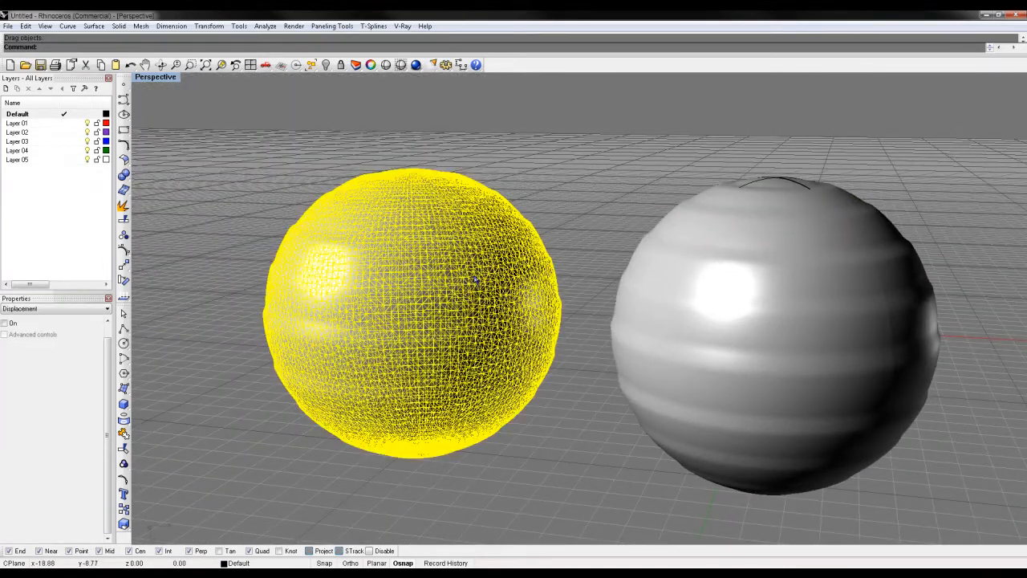
key(ctrl+alt+r)
right_drag(423, 271, 434, 321)
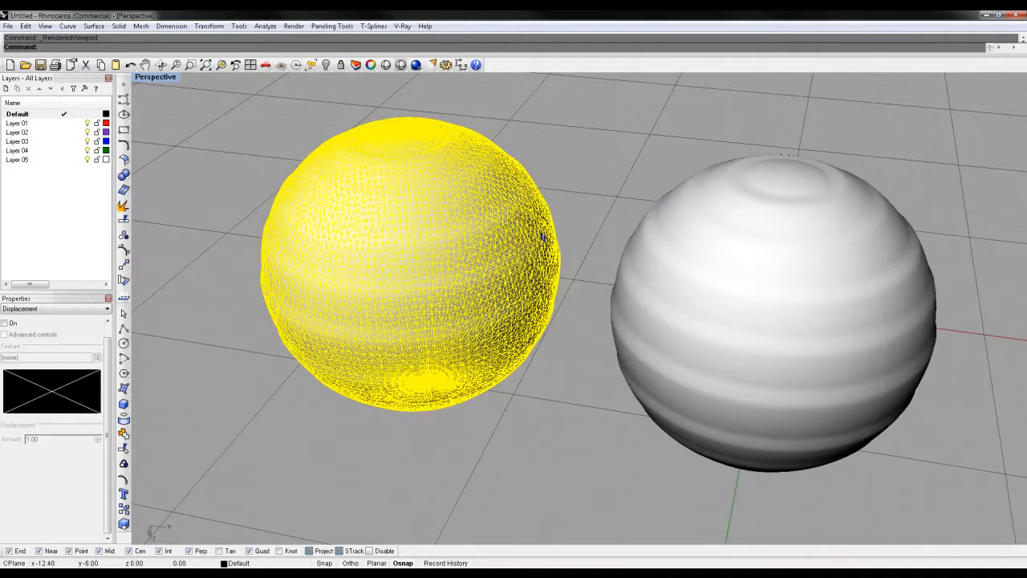
key(Escape)
mouse_move(442, 242)
right_down()
mouse_move(425, 269)
mouse_move(332, 286)
mouse_move(326, 339)
mouse_move(332, 230)
mouse_move(448, 252)
right_up()
right_drag(821, 303, 867, 306)
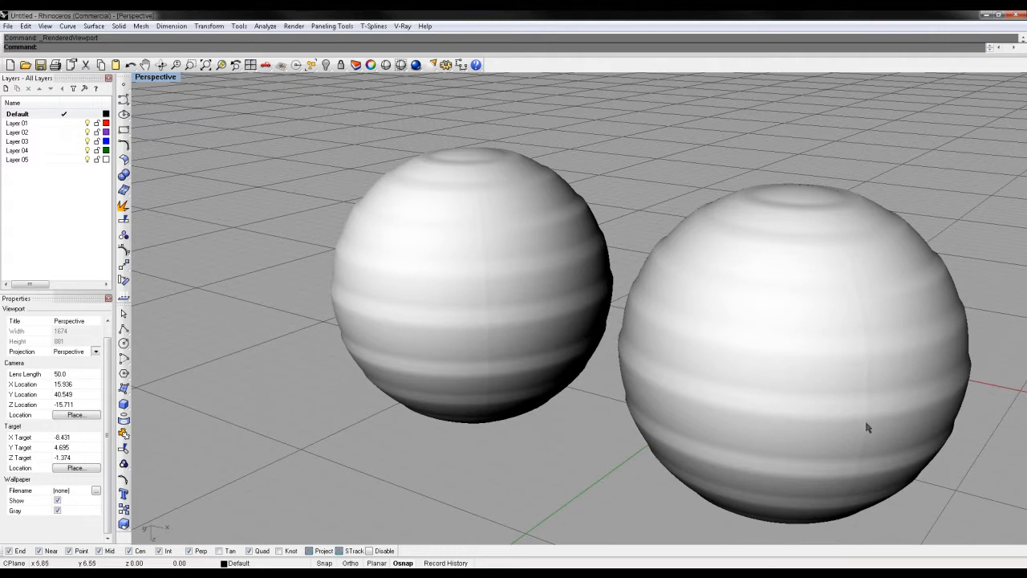
ctrl+right_drag(867, 427, 870, 404)
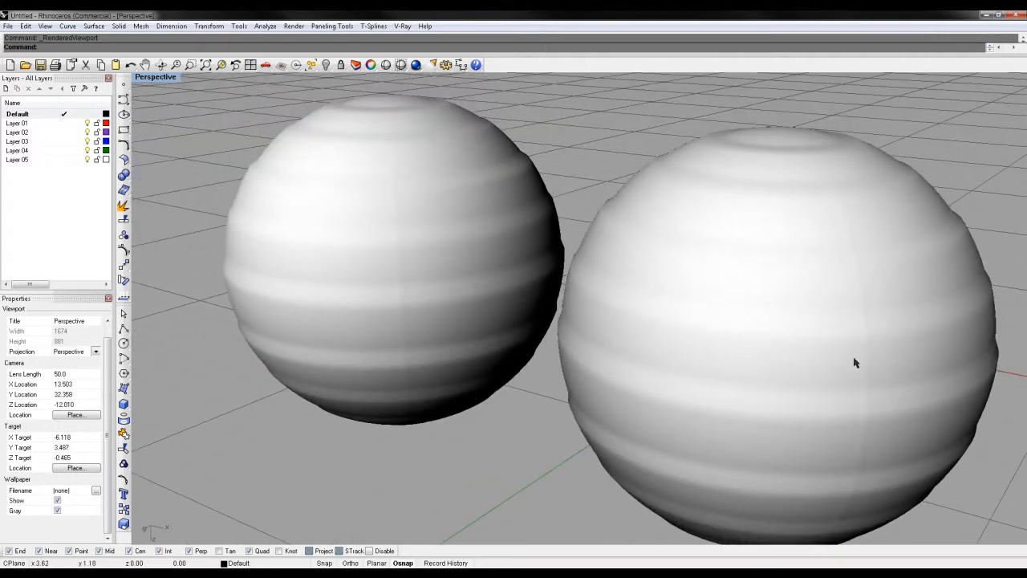
right_drag(855, 362, 891, 287)
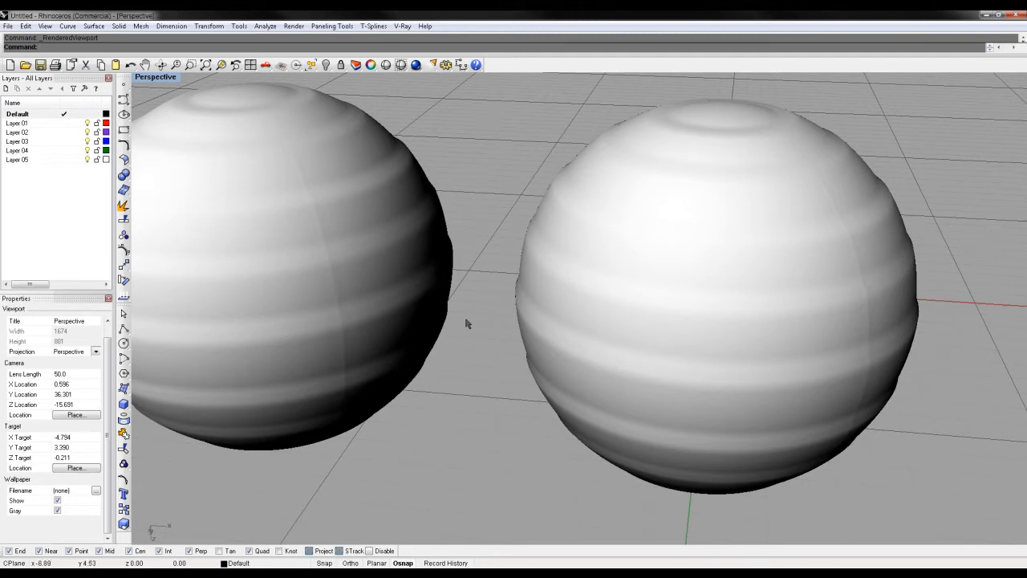
Add a box texture mapping on channel 1 to the displaced sphere
click(403, 316)
click(769, 321)
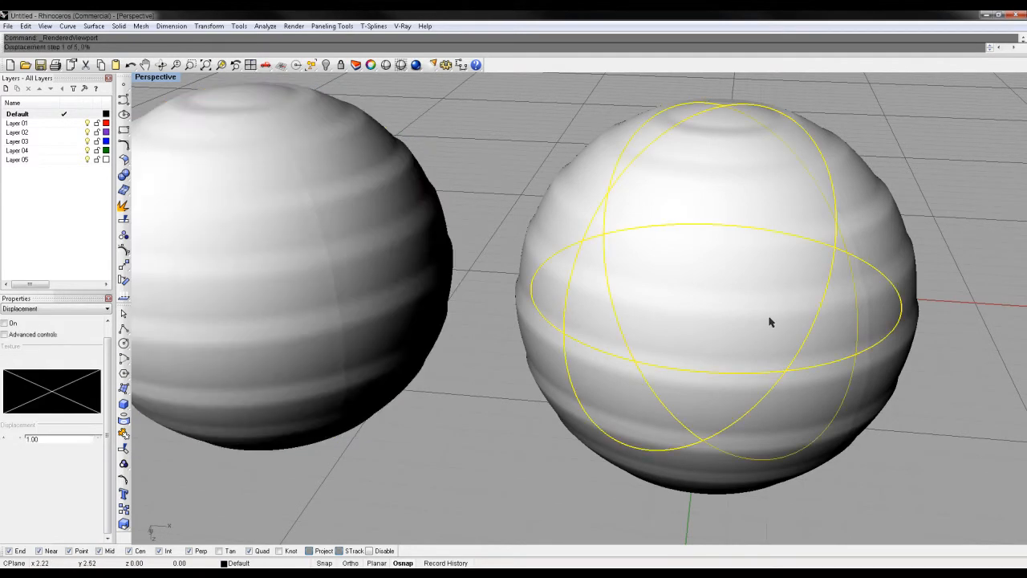
click(89, 308)
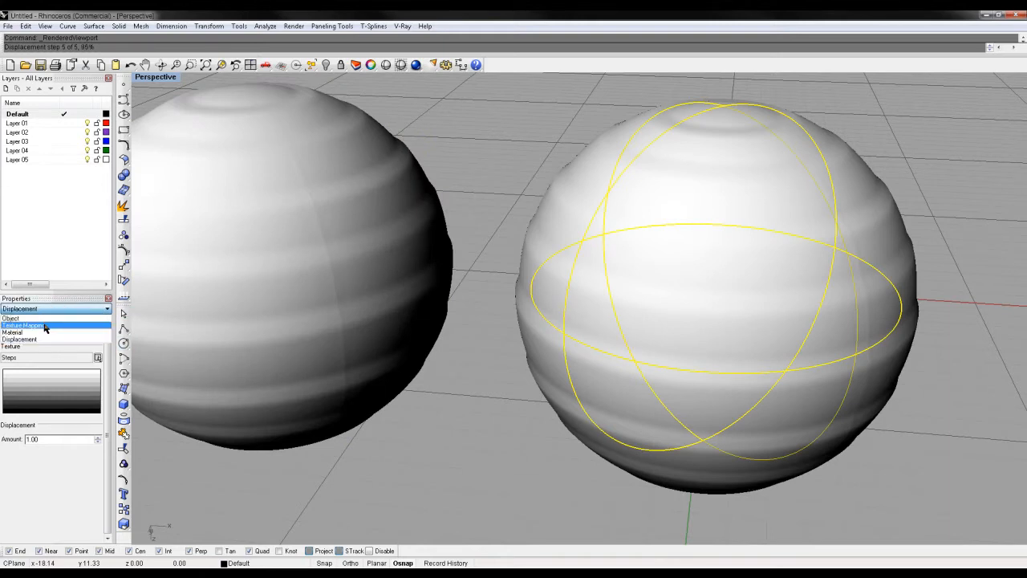
click(46, 324)
click(44, 377)
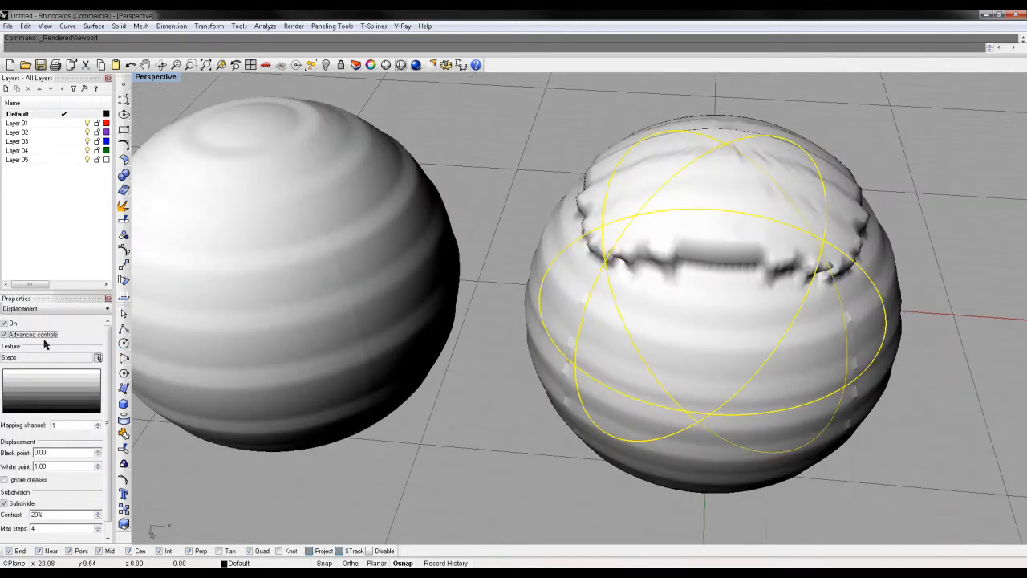
click(372, 441)
right_drag(509, 401, 665, 190)
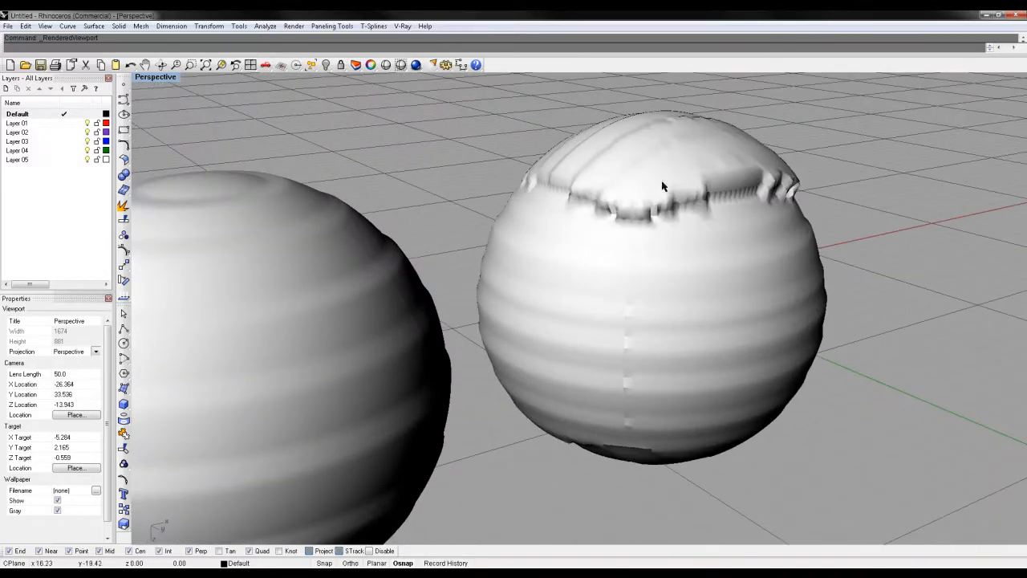
Show the box mapping widget around the displaced sphere using its texture mapping properties
mouse_move(844, 362)
right_down()
mouse_move(775, 353)
mouse_move(913, 374)
mouse_move(835, 353)
right_up()
click(834, 353)
click(41, 309)
click(41, 327)
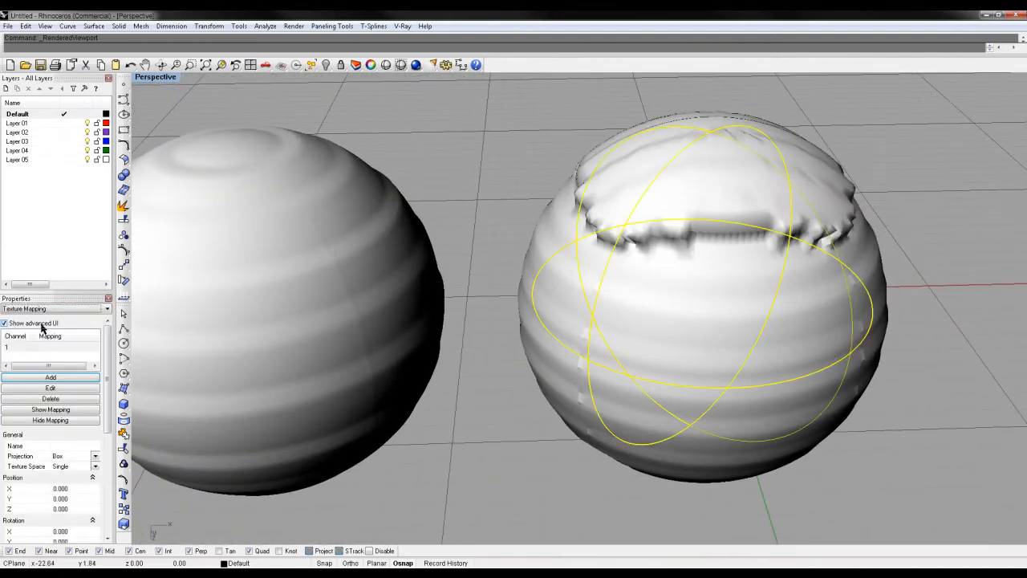
click(75, 411)
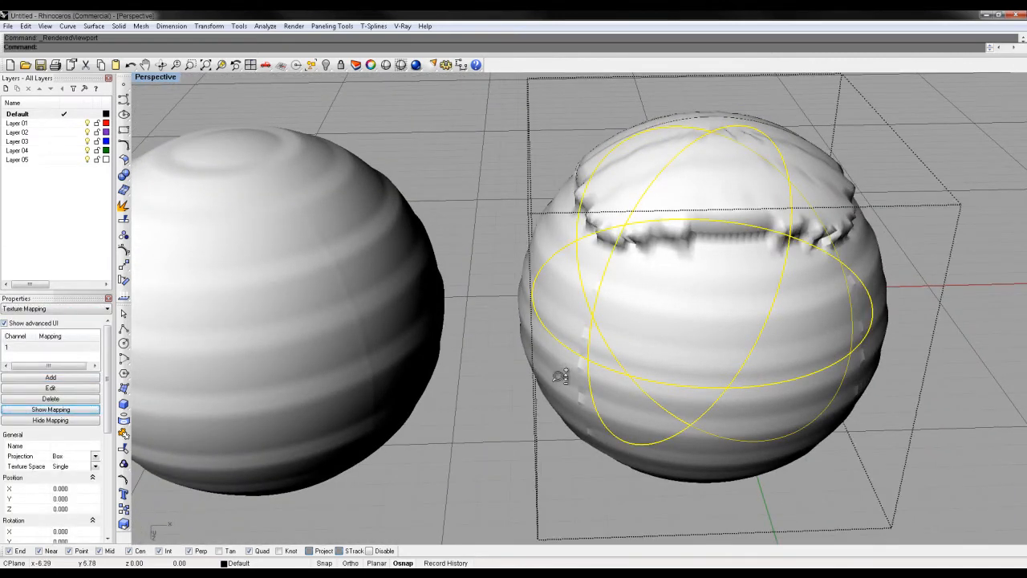
Examine from several angles how the box mapping projects the Steps texture displacement onto the sphere
right_drag(561, 367, 413, 435)
click(497, 442)
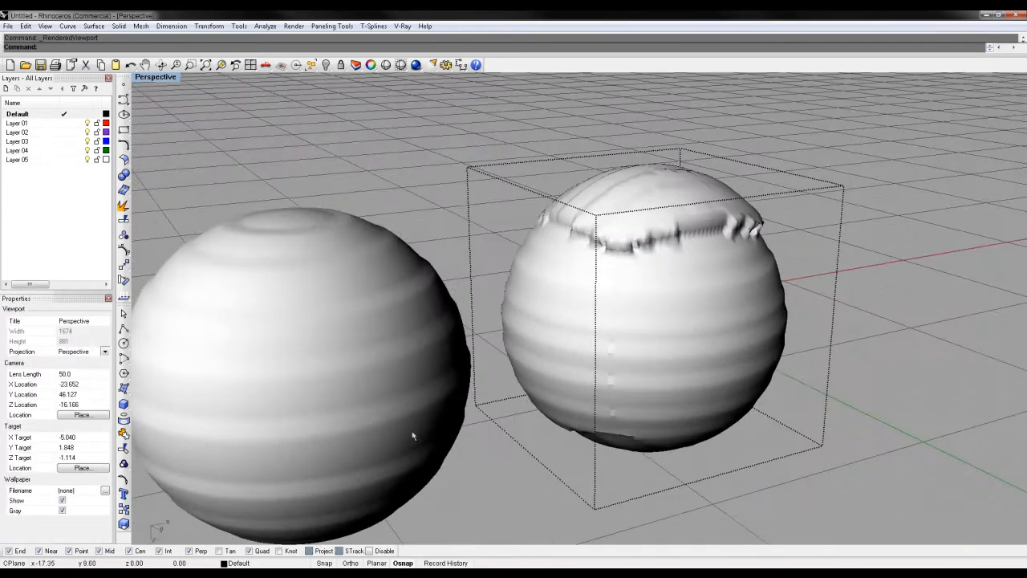
click(584, 506)
click(546, 461)
right_drag(546, 452, 704, 448)
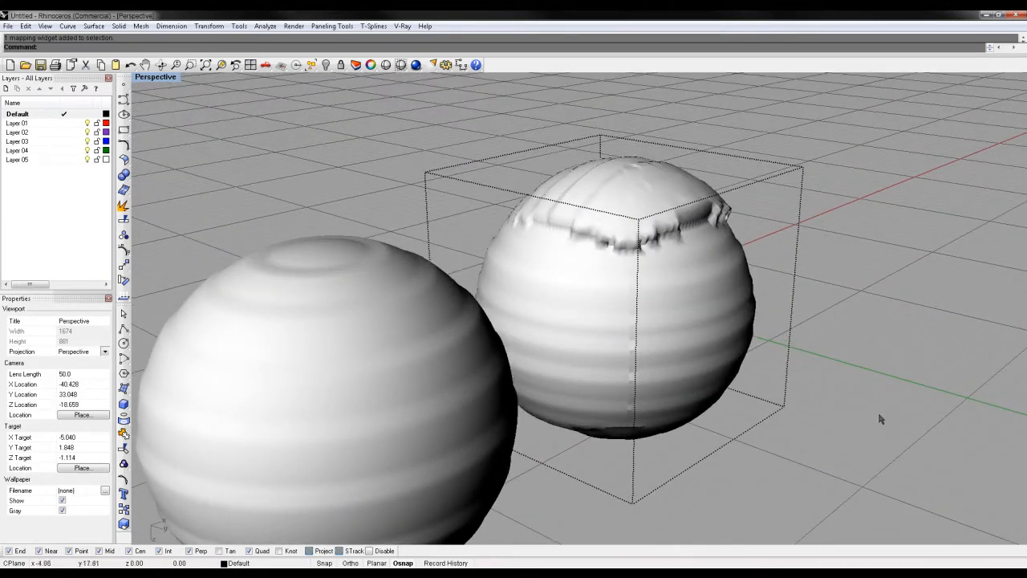
right_drag(784, 365, 774, 235)
right_drag(747, 302, 664, 407)
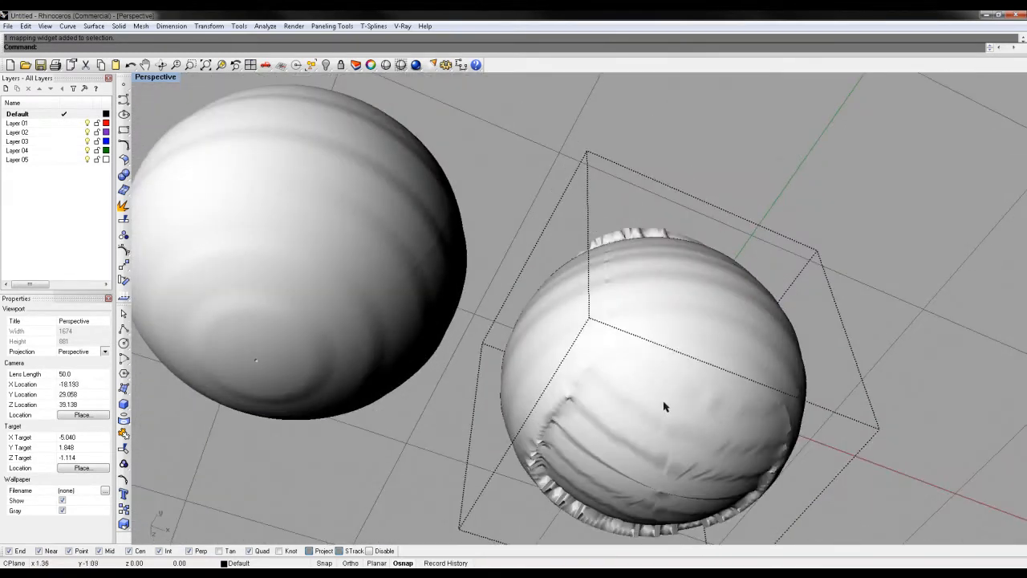
right_drag(732, 266, 630, 201)
right_drag(663, 437, 655, 287)
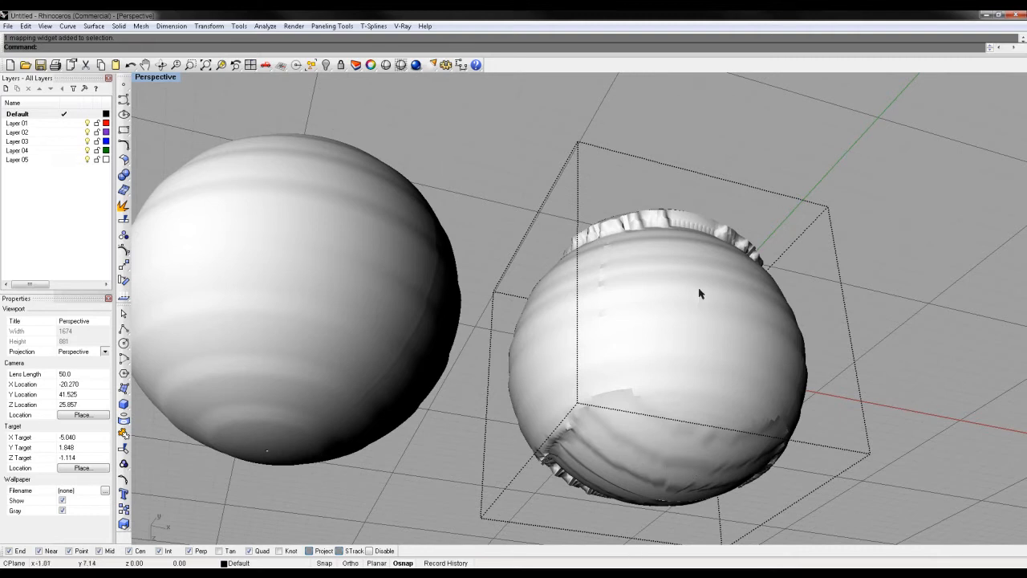
right_drag(873, 345, 883, 440)
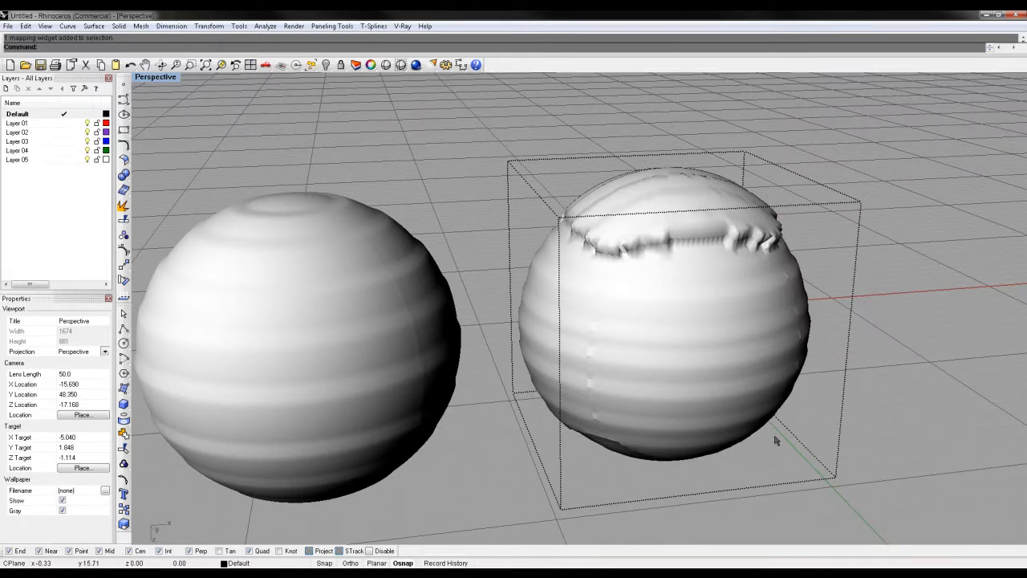
right_drag(891, 417, 792, 441)
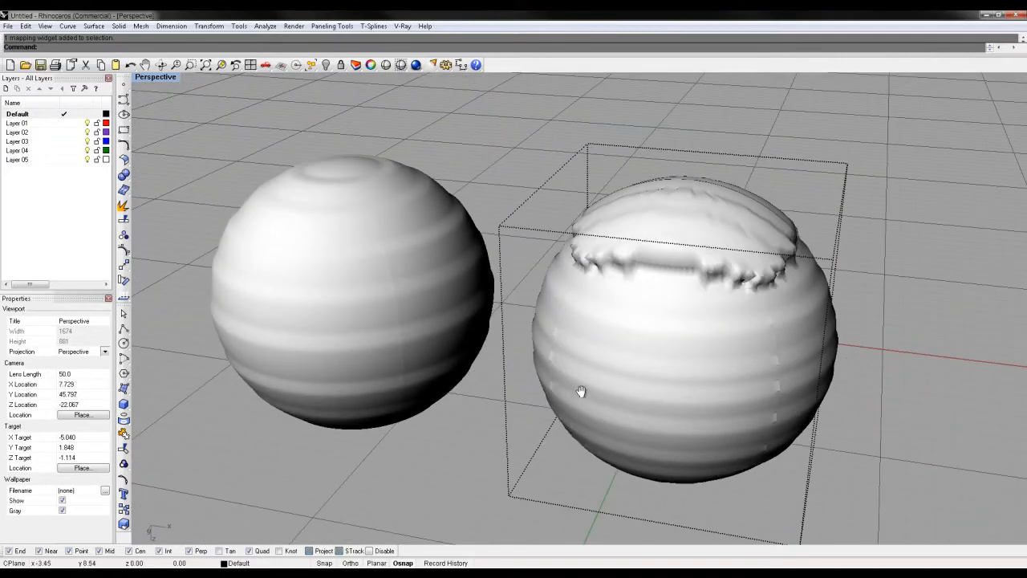
mouse_move(581, 392)
right_down()
mouse_move(618, 378)
mouse_move(522, 363)
mouse_move(573, 340)
mouse_move(590, 417)
mouse_move(570, 395)
mouse_move(628, 373)
mouse_move(617, 413)
mouse_move(584, 409)
right_up()
click(399, 259)
click(430, 514)
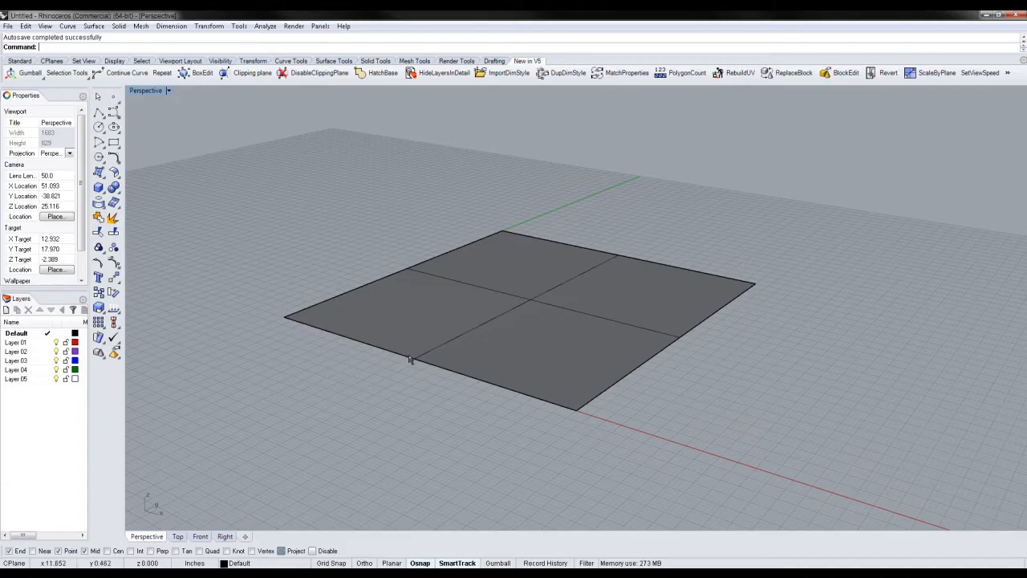
In Rhino 5, run ApplyDisplacement on the square planar surface to bring up its displacement settings
right_drag(409, 360, 531, 325)
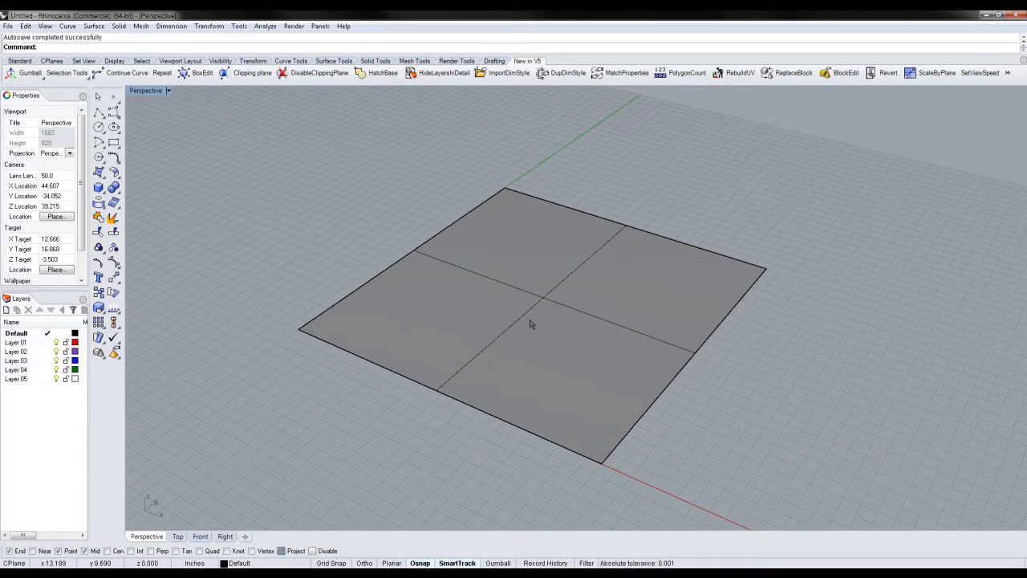
text(ApplyDisplacement)
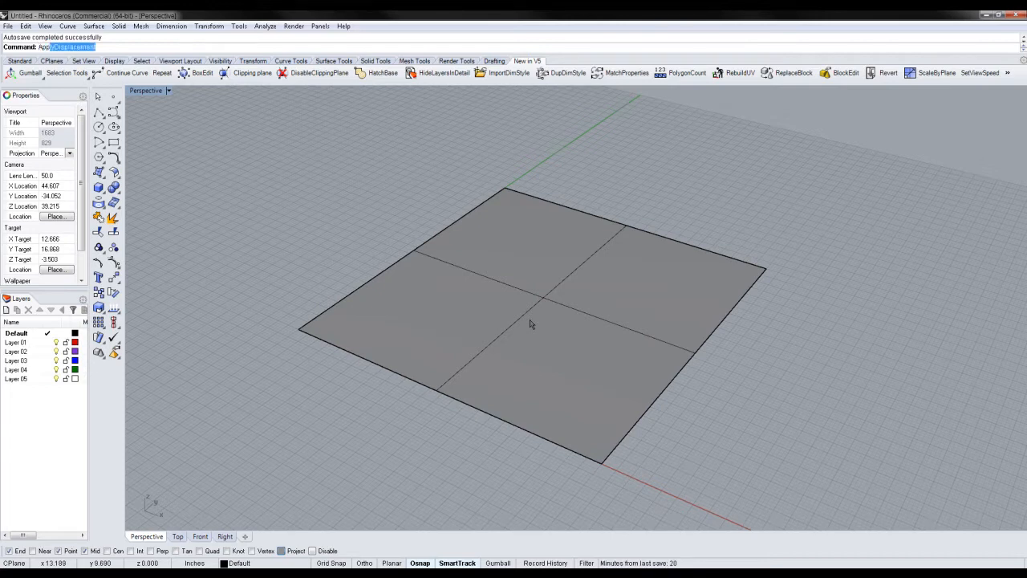
key(Return)
click(530, 324)
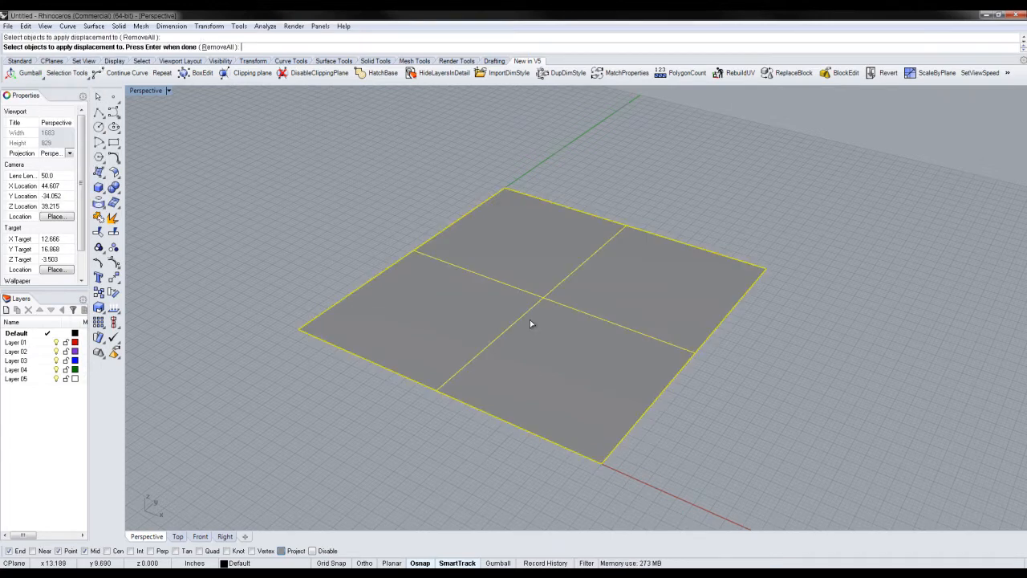
key(Return)
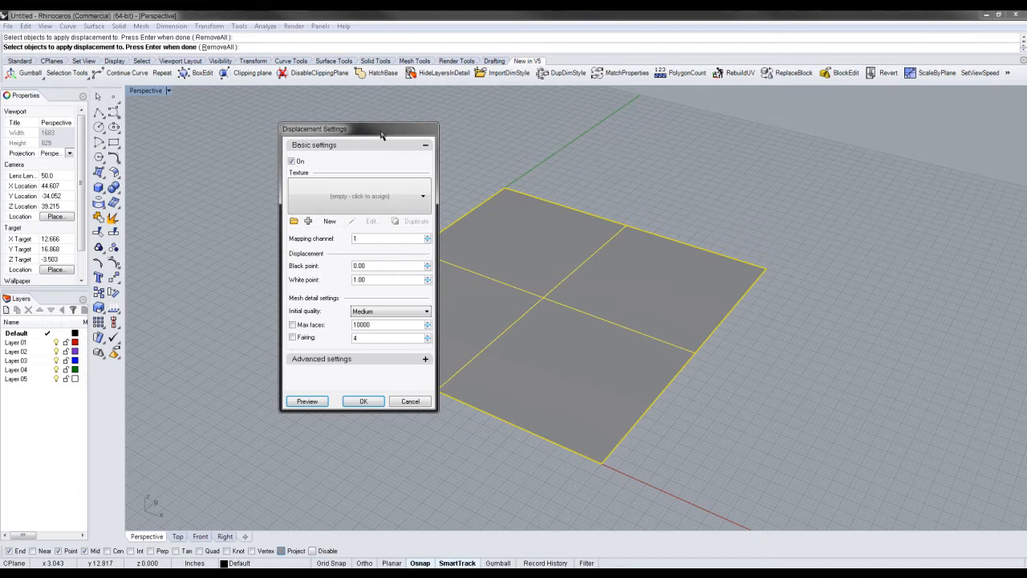
Assign Weave1_t.jpg from the bump-tex folder as the displacement texture and preview it on the surface
drag(381, 134, 257, 172)
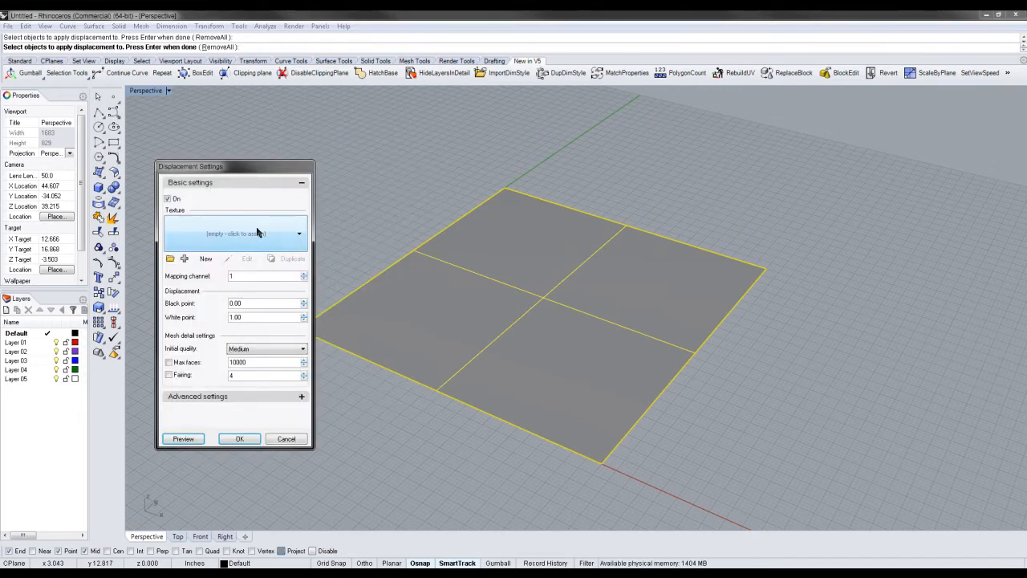
click(258, 232)
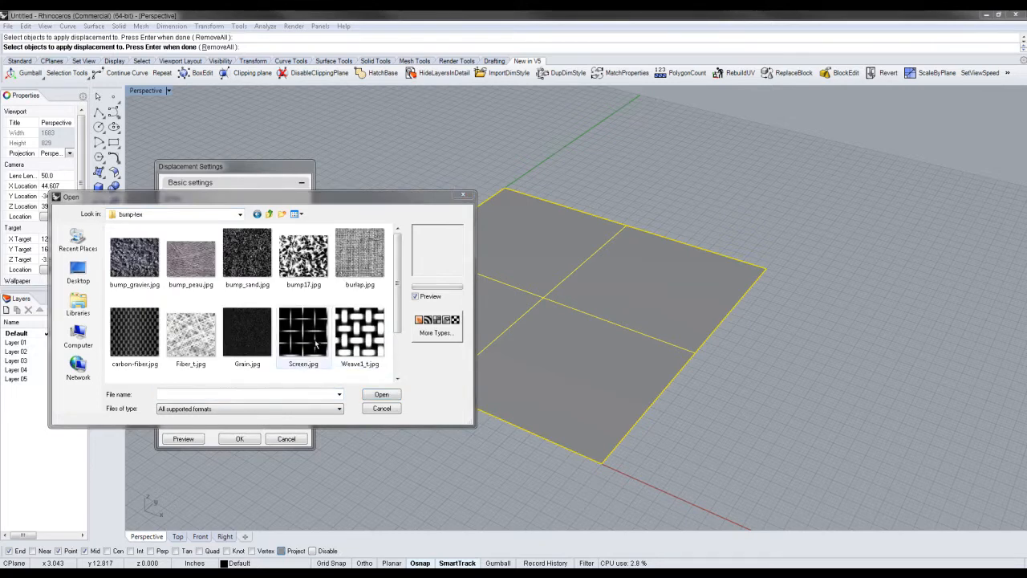
scroll(386, 321, down, 3)
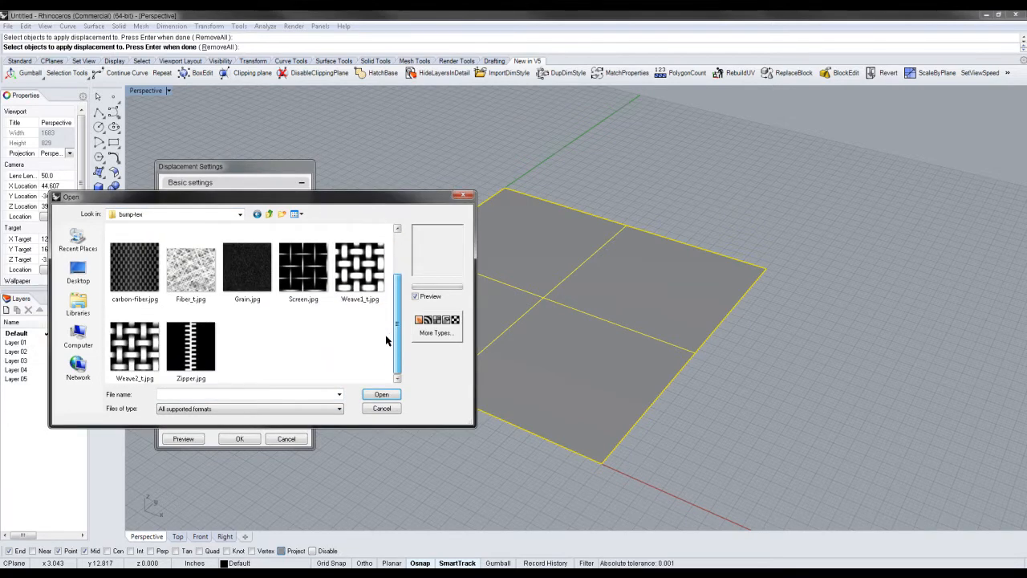
click(374, 306)
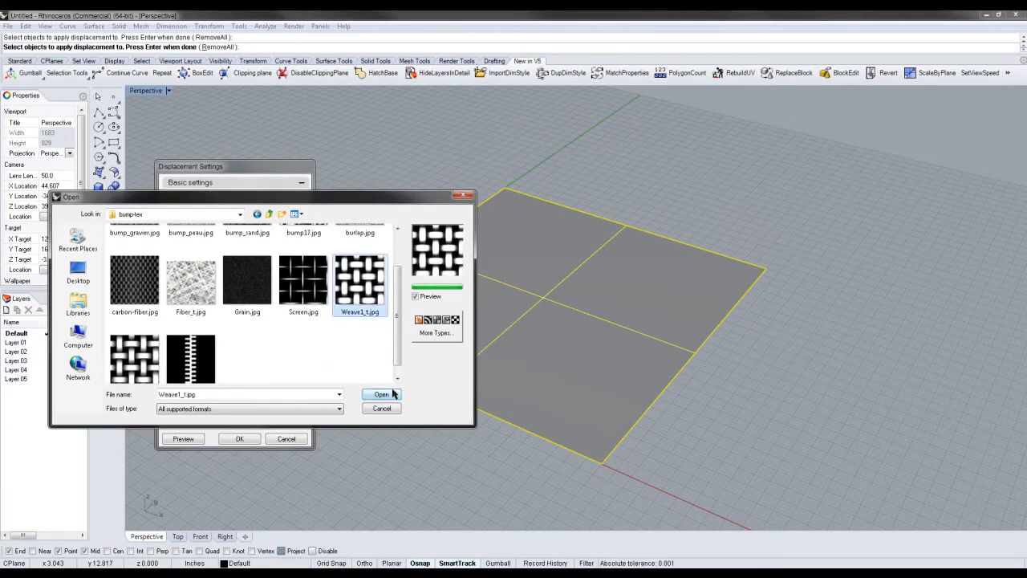
click(393, 393)
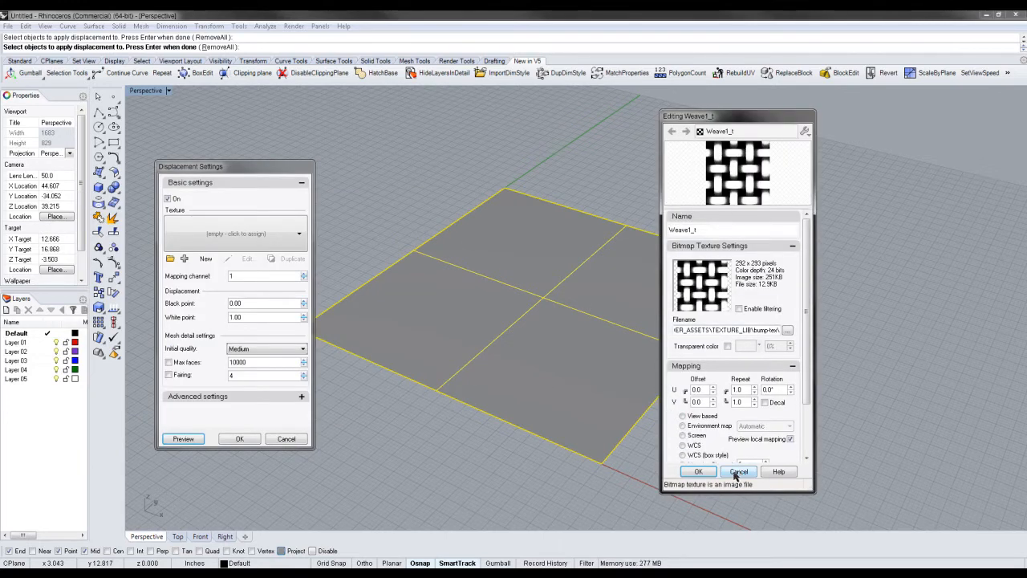
click(692, 473)
shift+right_drag(545, 430, 601, 374)
scroll(573, 419, up, 2)
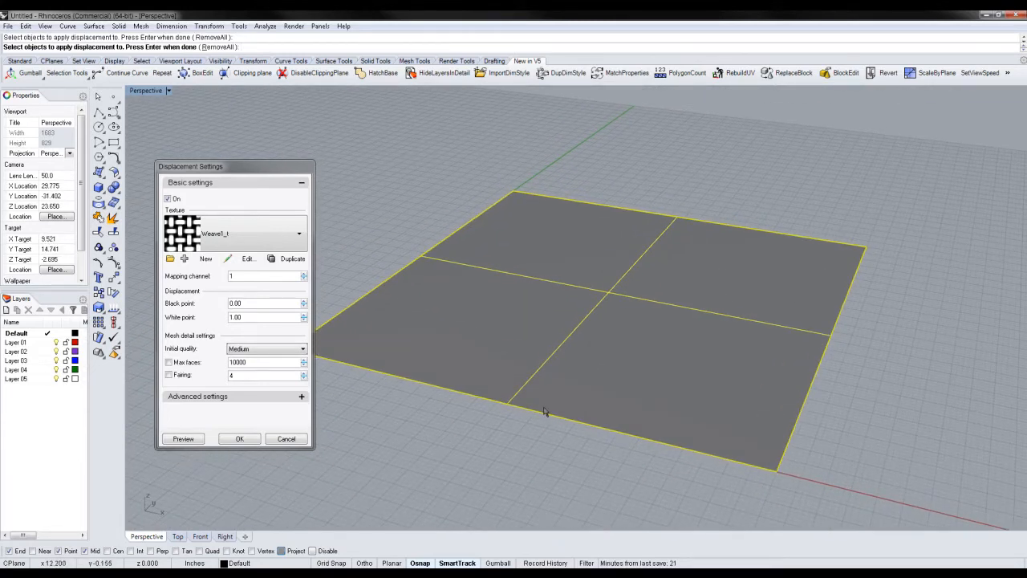
click(184, 439)
Raise the displacement's initial mesh quality to High and refresh the preview
click(273, 348)
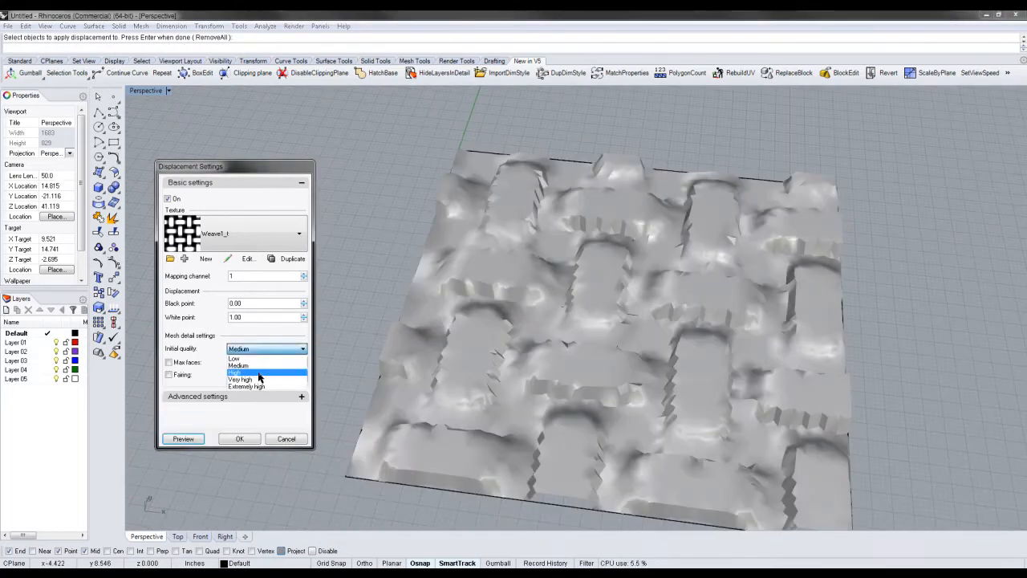
click(260, 375)
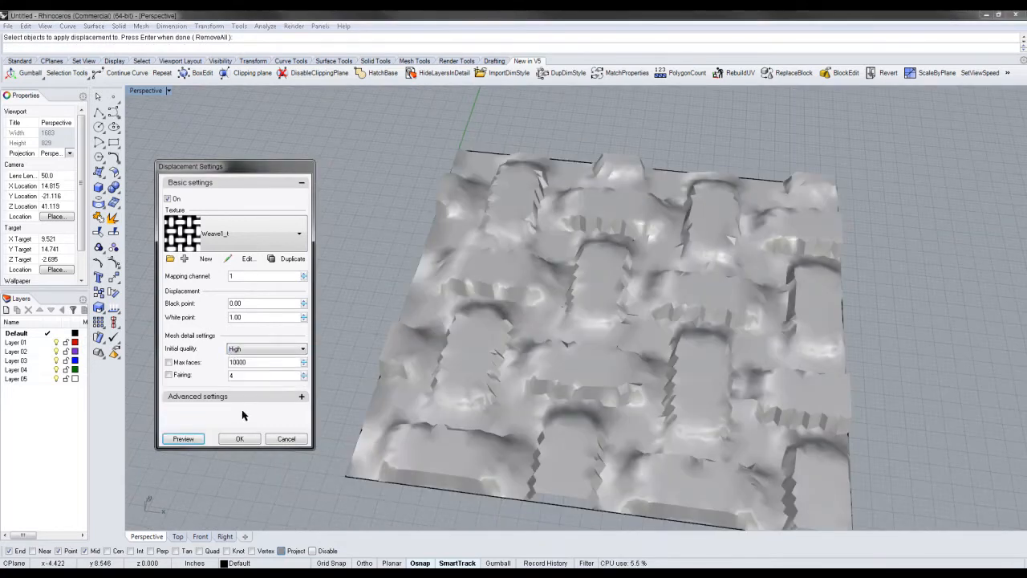
click(263, 350)
click(265, 380)
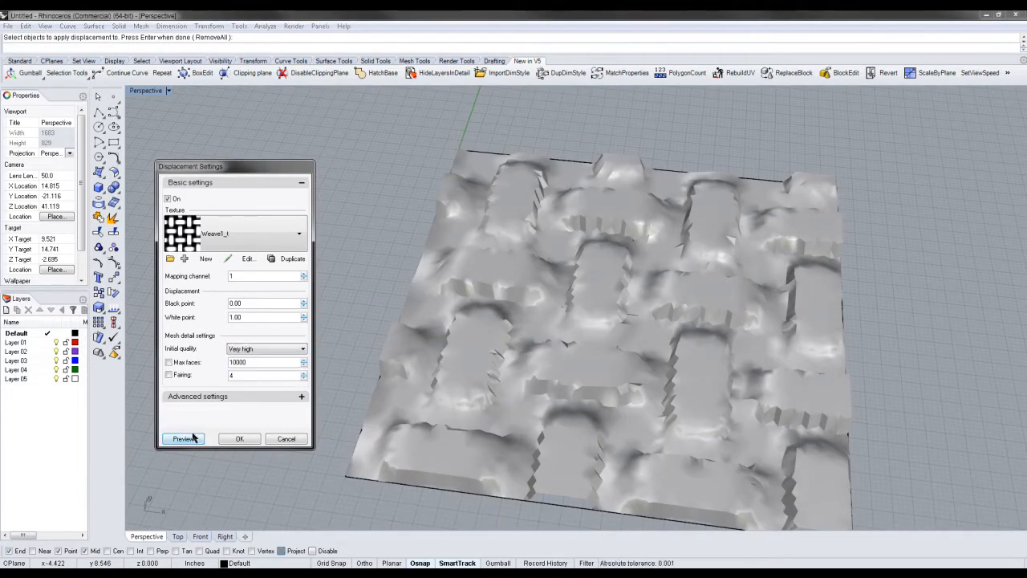
click(184, 439)
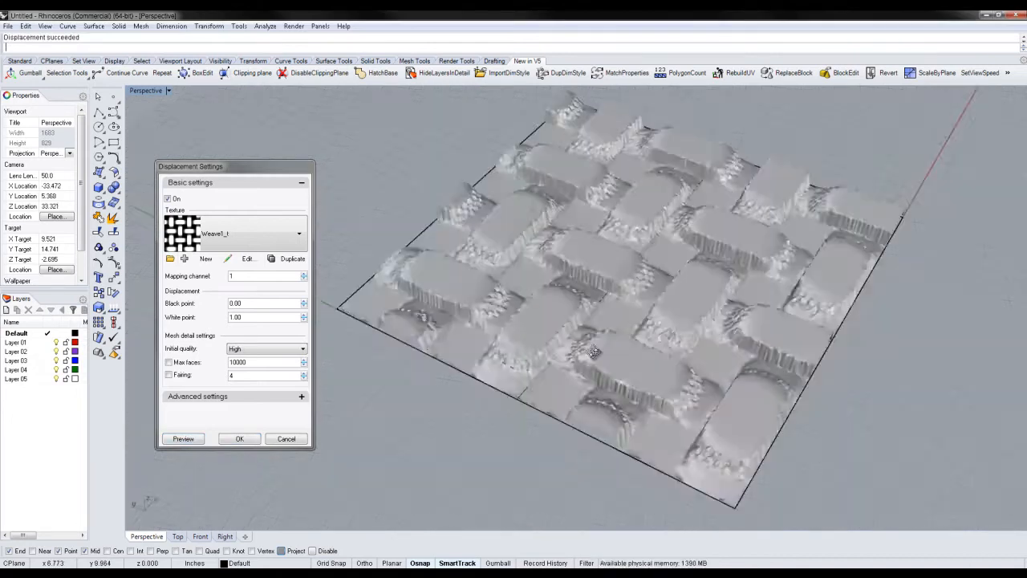
Set the displacement's white point to 0.25, preview the shallower weave and accept the displacement settings
right_drag(666, 337, 599, 325)
scroll(606, 379, up, 12)
scroll(606, 379, down, 3)
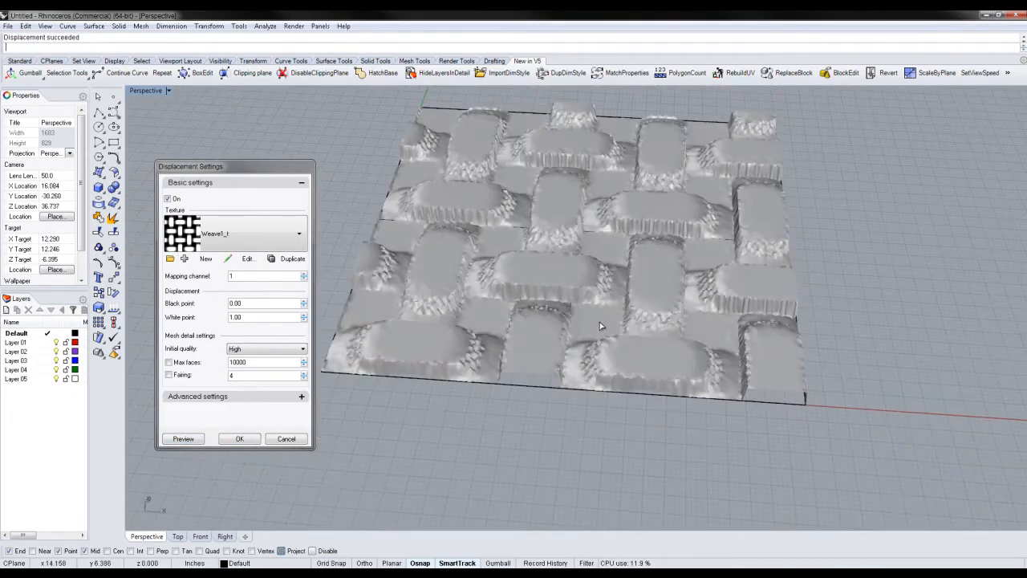
scroll(572, 301, up, 5)
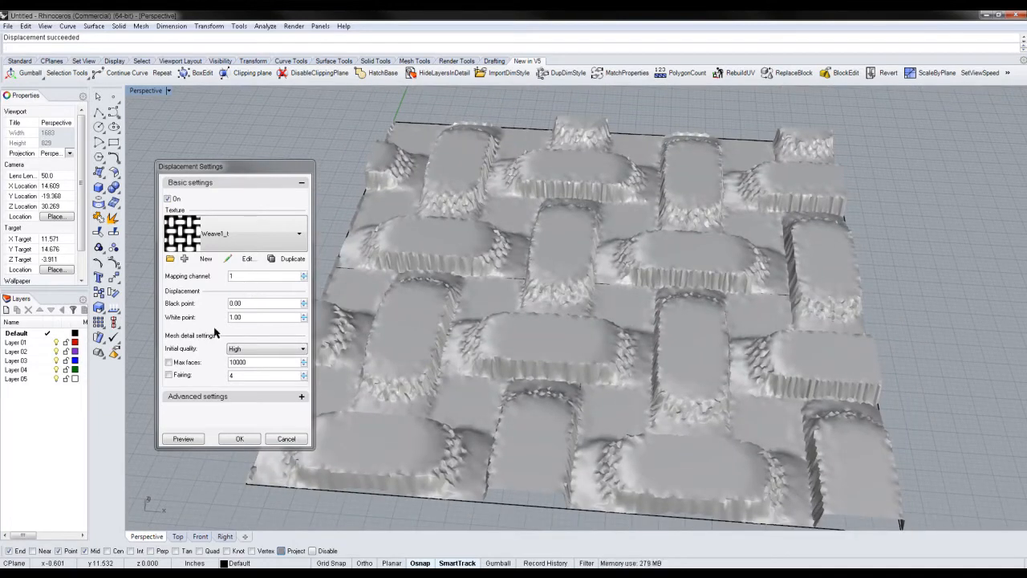
click(254, 317)
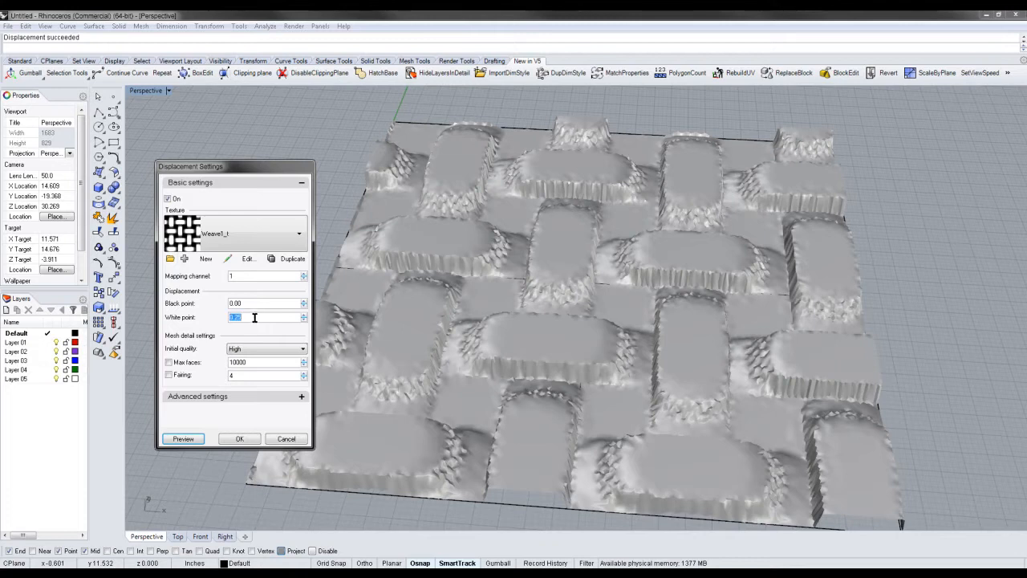
click(182, 439)
right_drag(692, 354, 495, 407)
click(225, 441)
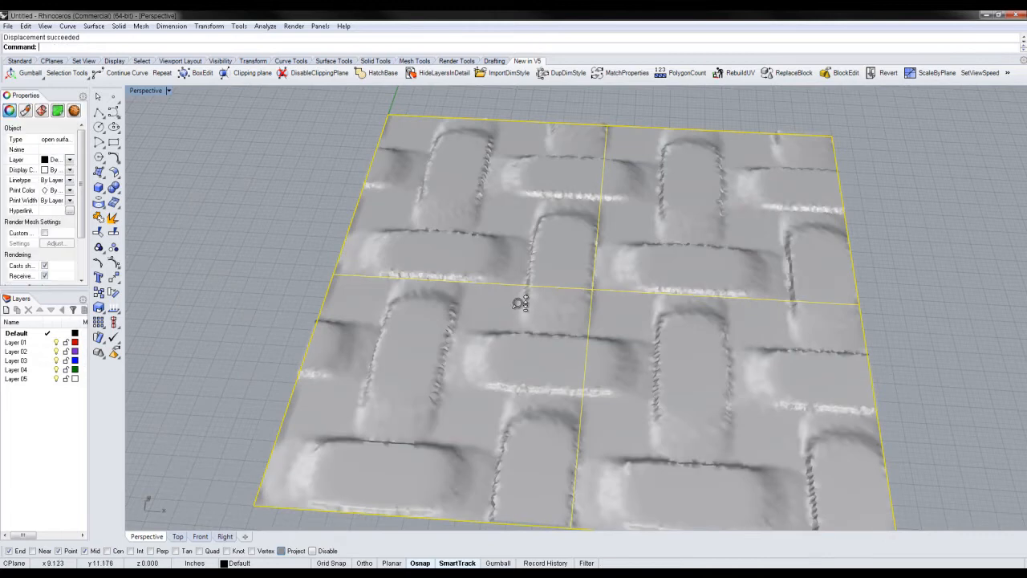
Create a polygon mesh from the displaced weave surface with the Mesh command, using the default polygon density
scroll(522, 317, down, 5)
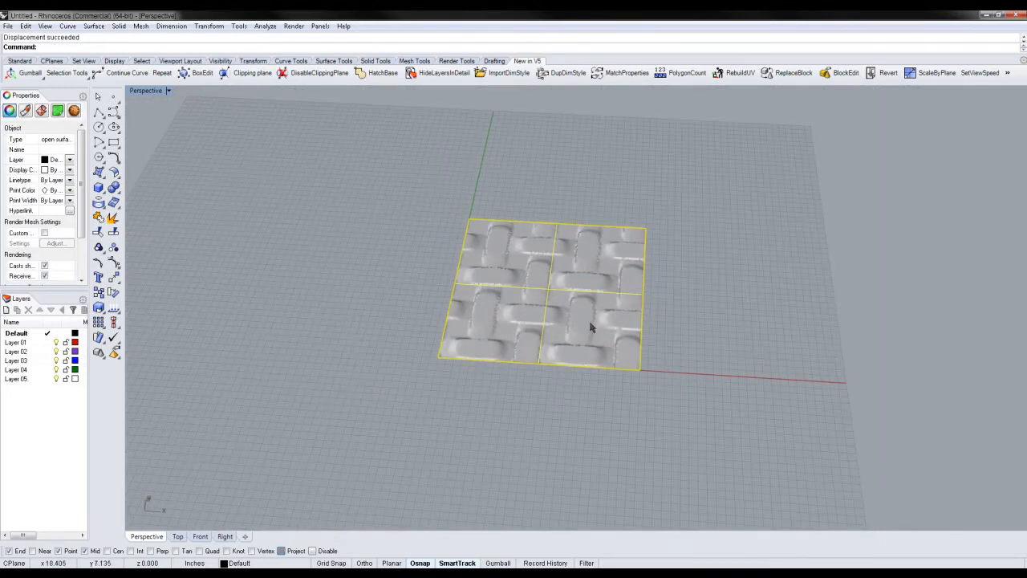
scroll(590, 326, up, 5)
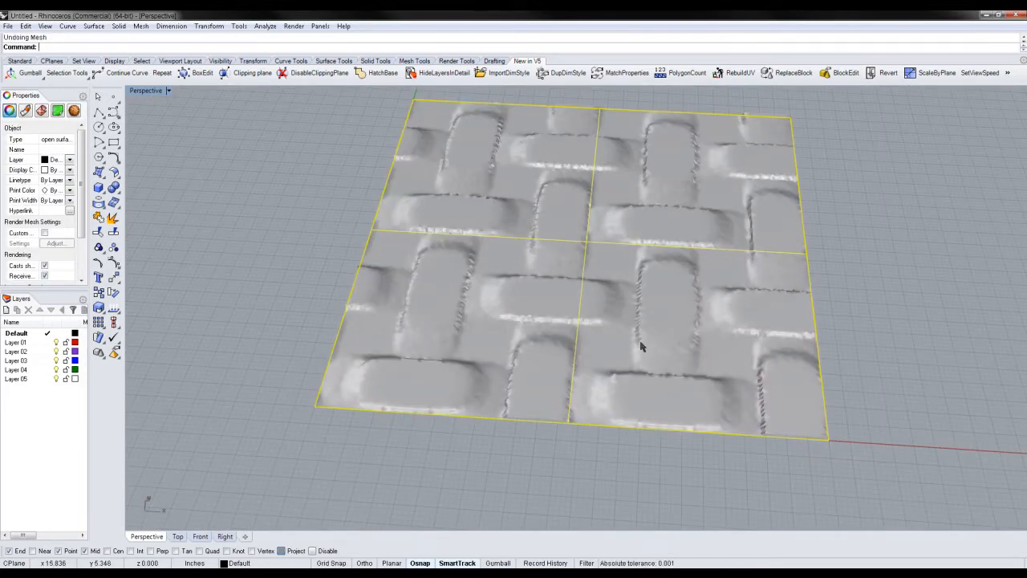
text(Mesh)
key(Return)
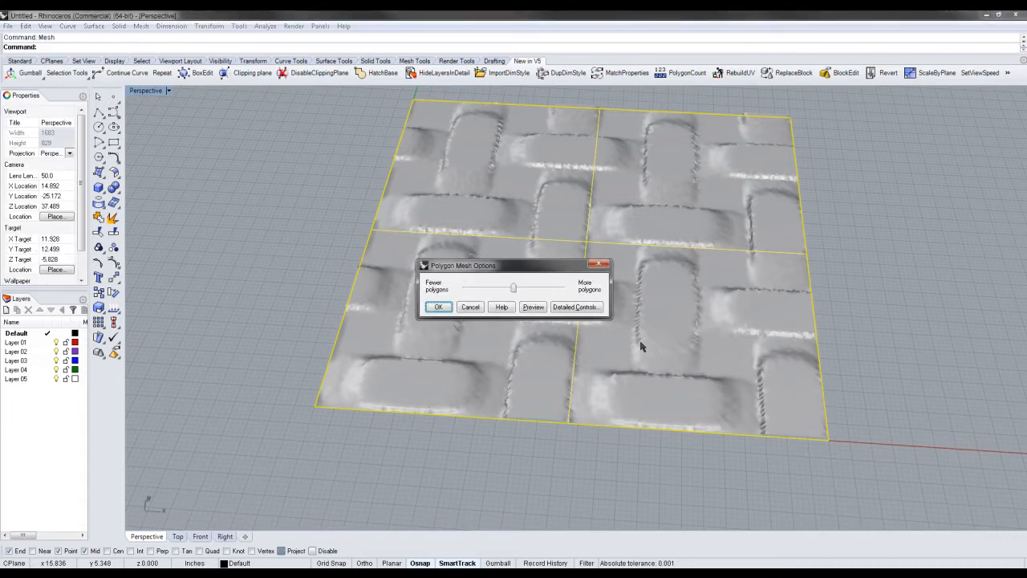
click(452, 309)
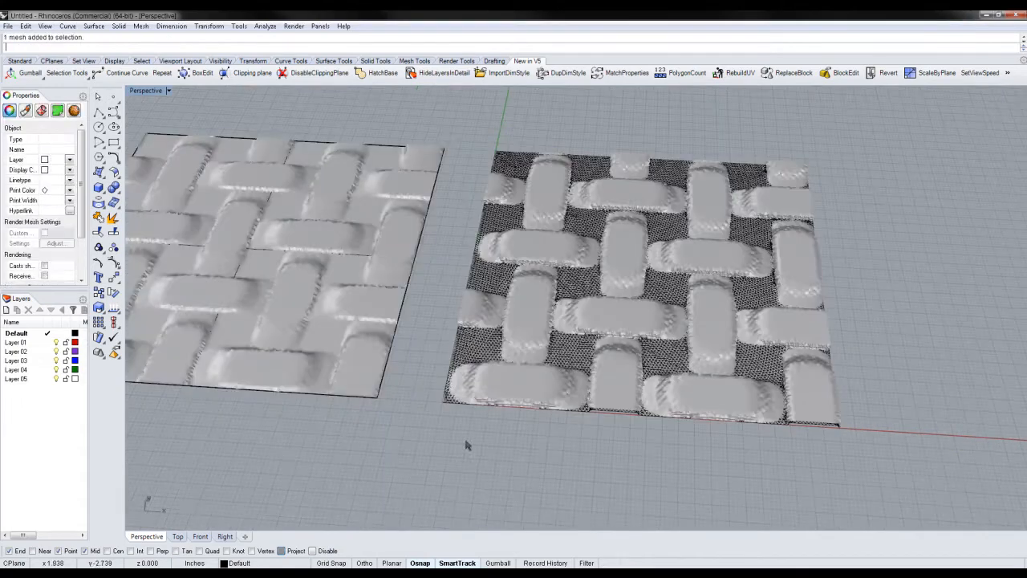
Compare the extracted weave mesh with the displaced surface beside it from several angles
scroll(610, 345, up, 5)
click(549, 328)
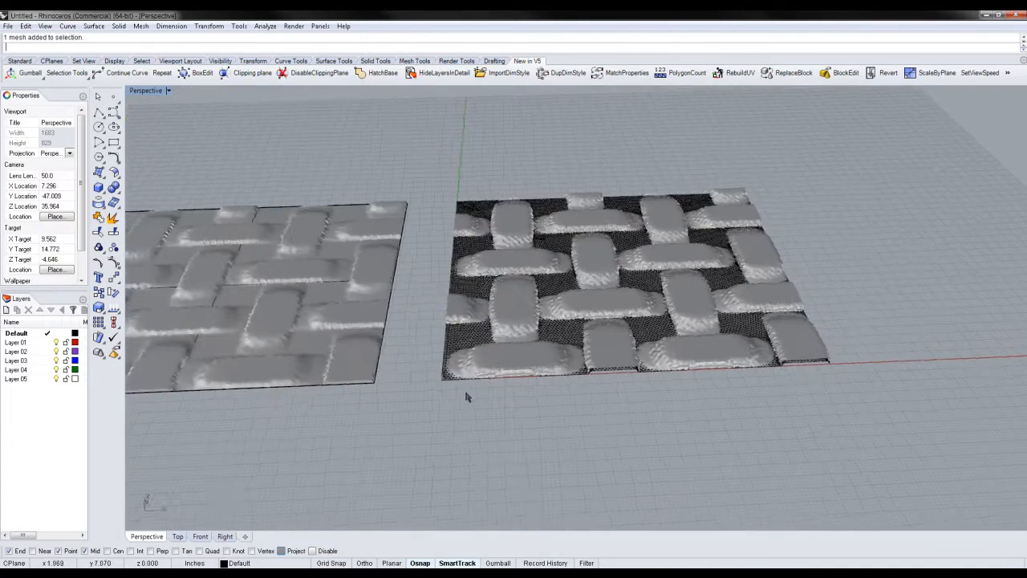
click(465, 391)
right_drag(566, 362, 807, 368)
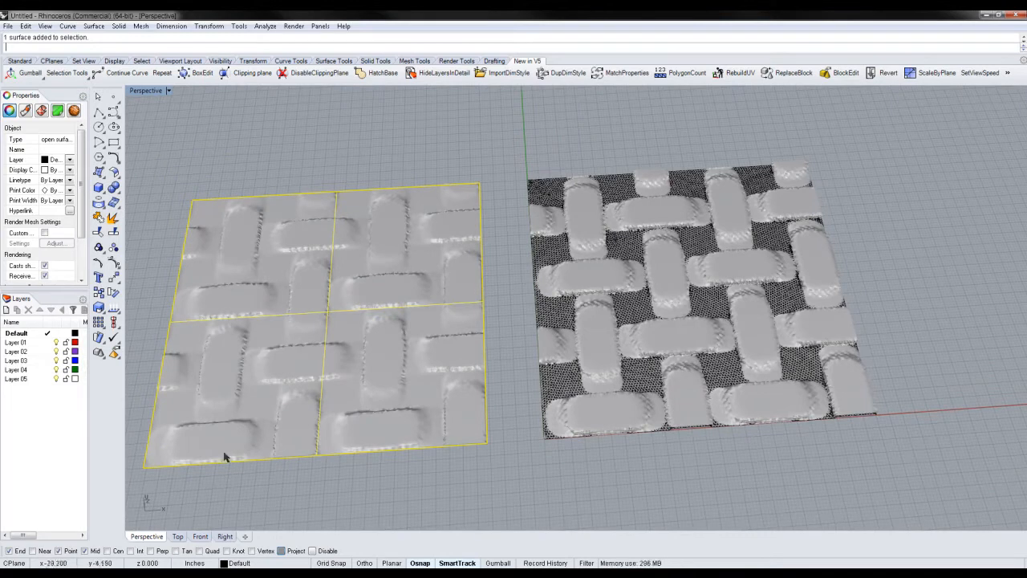
click(538, 468)
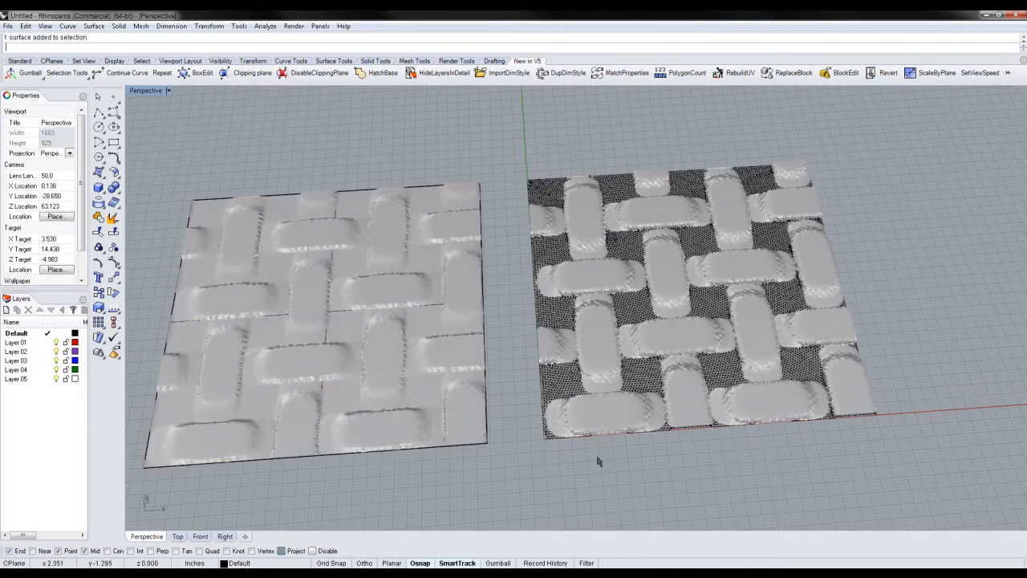
right_drag(668, 479, 682, 480)
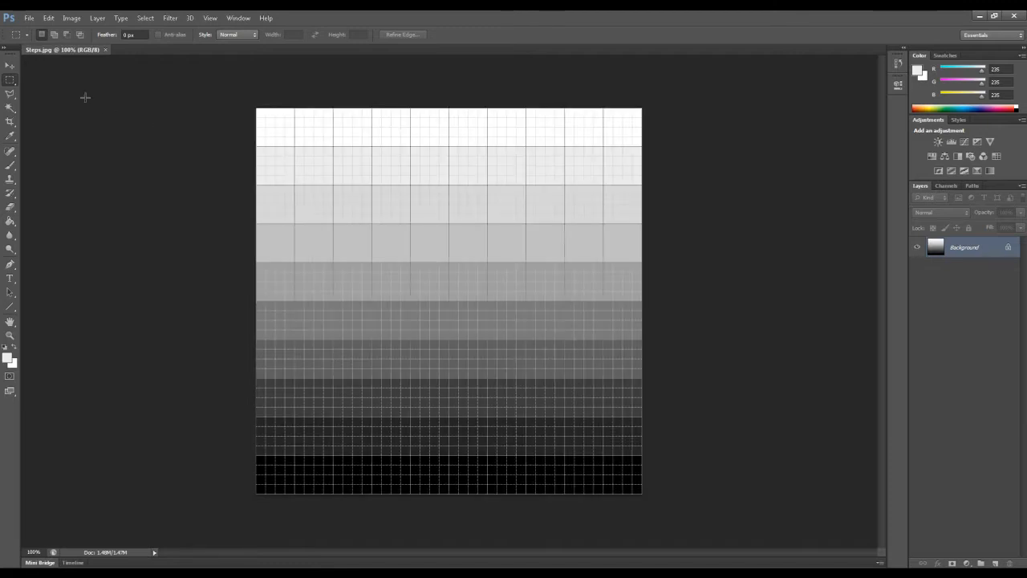
In Photoshop, select the top white band of Steps.jpg and set up a black 147 px brush with 28% hardness
drag(222, 113, 669, 149)
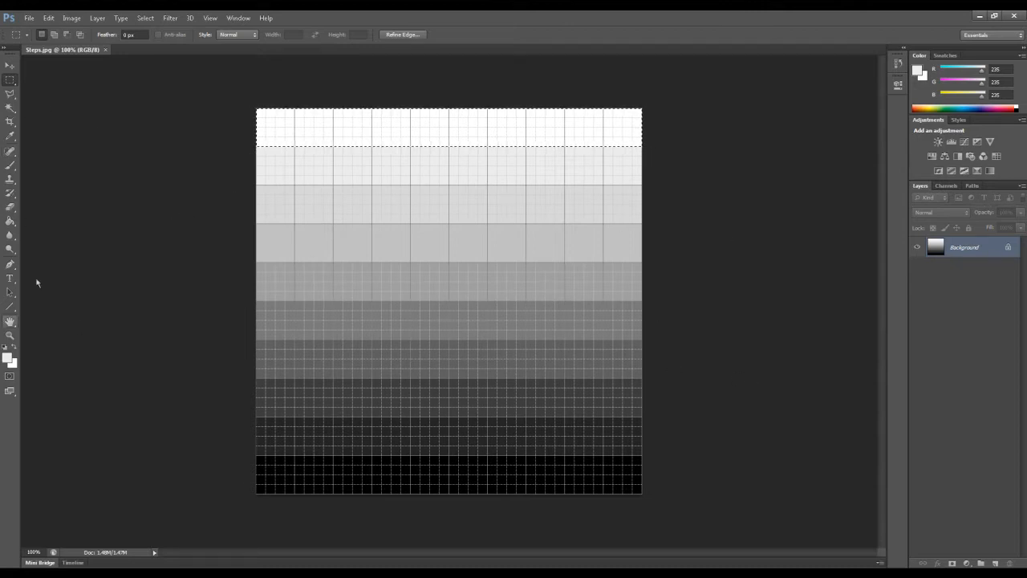
key(b)
click(6, 346)
right_click(555, 242)
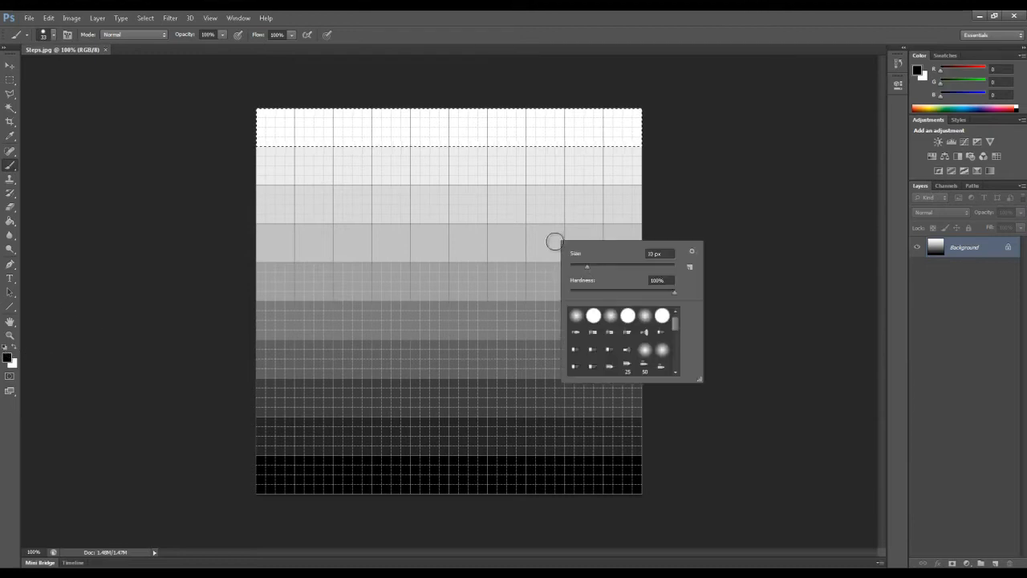
text(147)
key(Return)
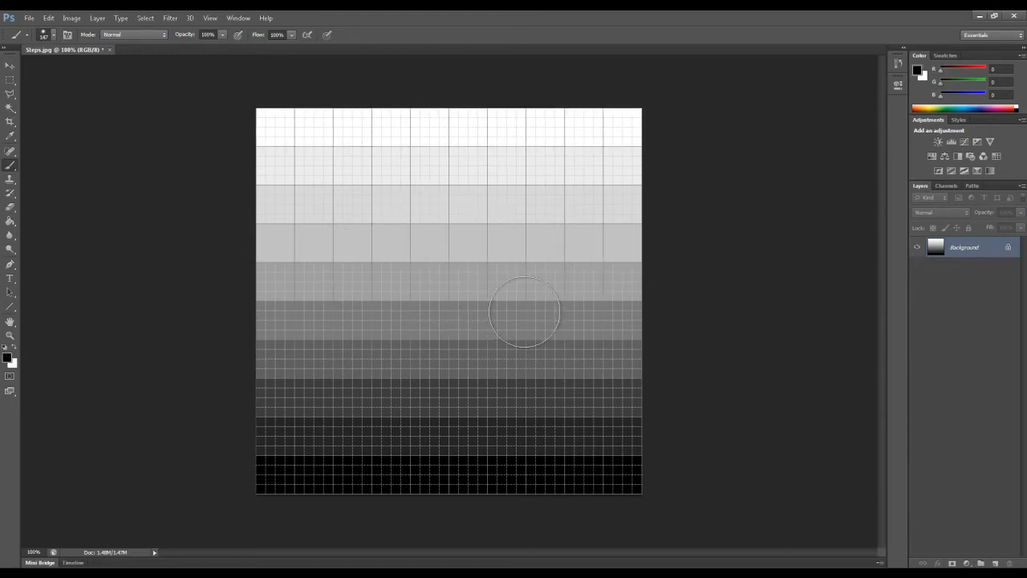
Enlarge the brush to 257 px, paint a soft black spot around the centre of the grey steps and save the image
right_click(444, 285)
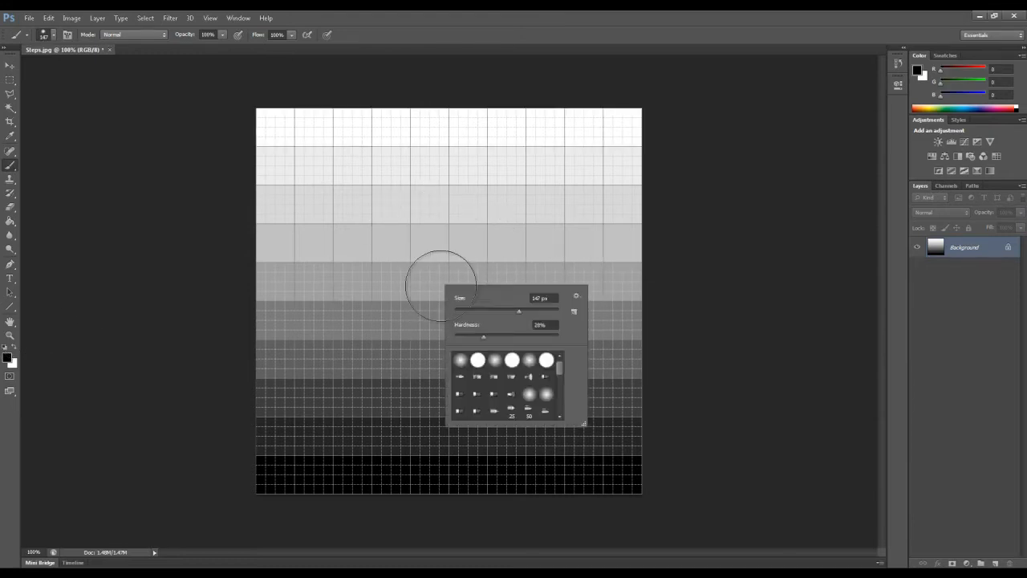
drag(519, 311, 531, 311)
mouse_move(441, 275)
mouse_down()
mouse_move(456, 272)
mouse_move(446, 278)
mouse_move(470, 227)
mouse_up()
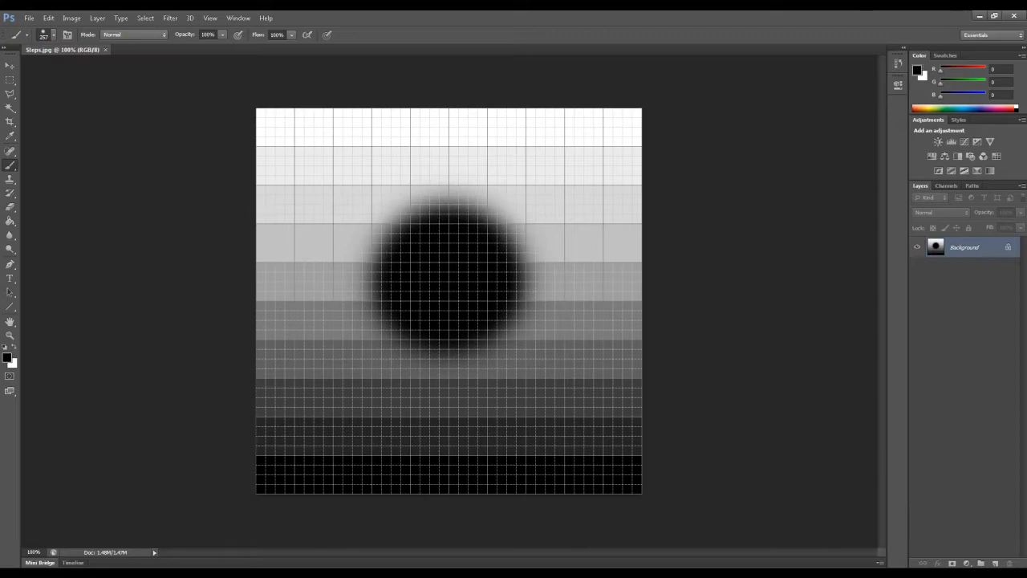
Switch to Rhino, create a 25 by 25 inch plane with its first corner at 0 and move the weave mesh off it
key(alt+Tab)
right_drag(657, 296, 622, 298)
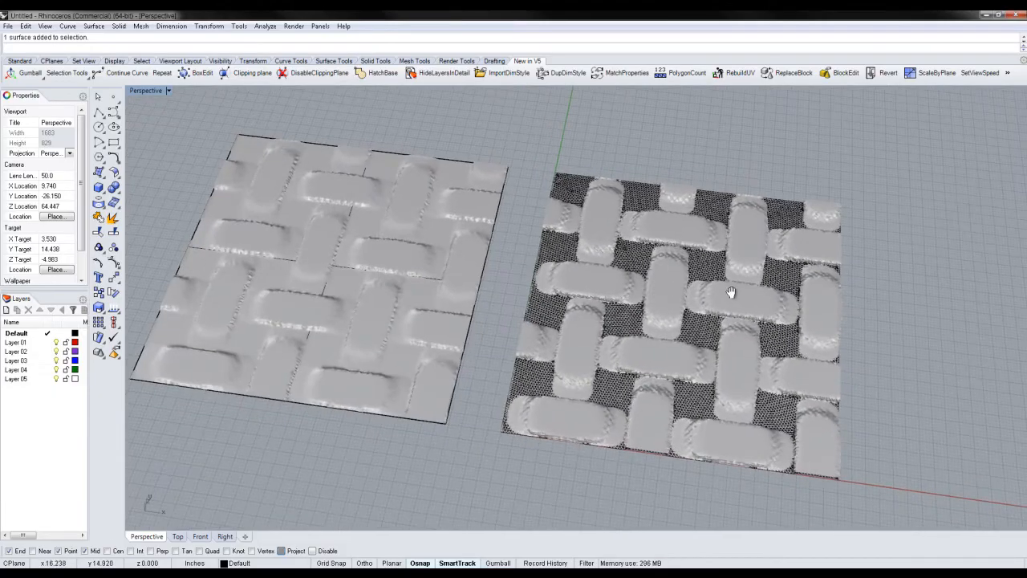
shift+right_drag(732, 294, 486, 275)
click(102, 175)
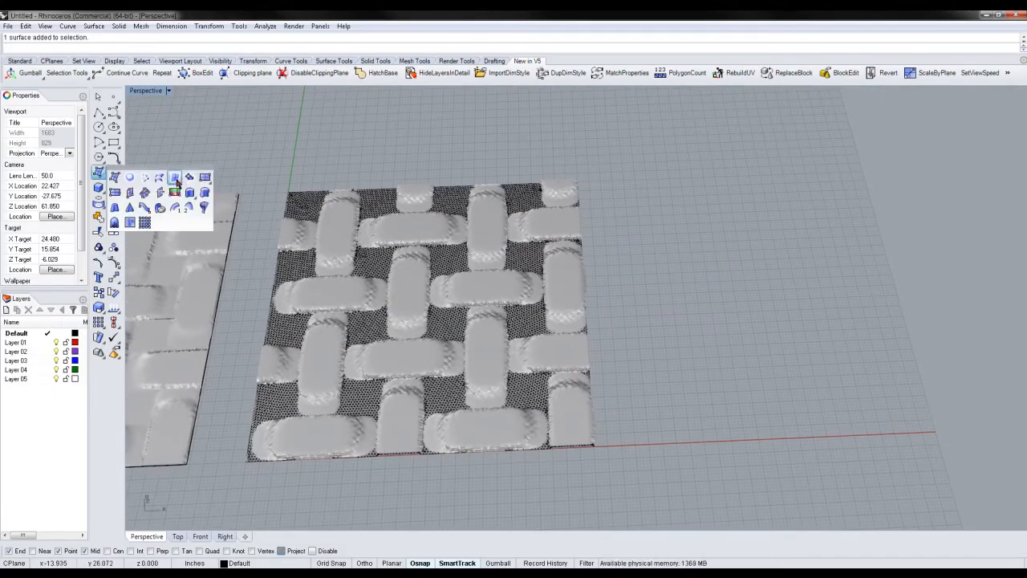
click(201, 179)
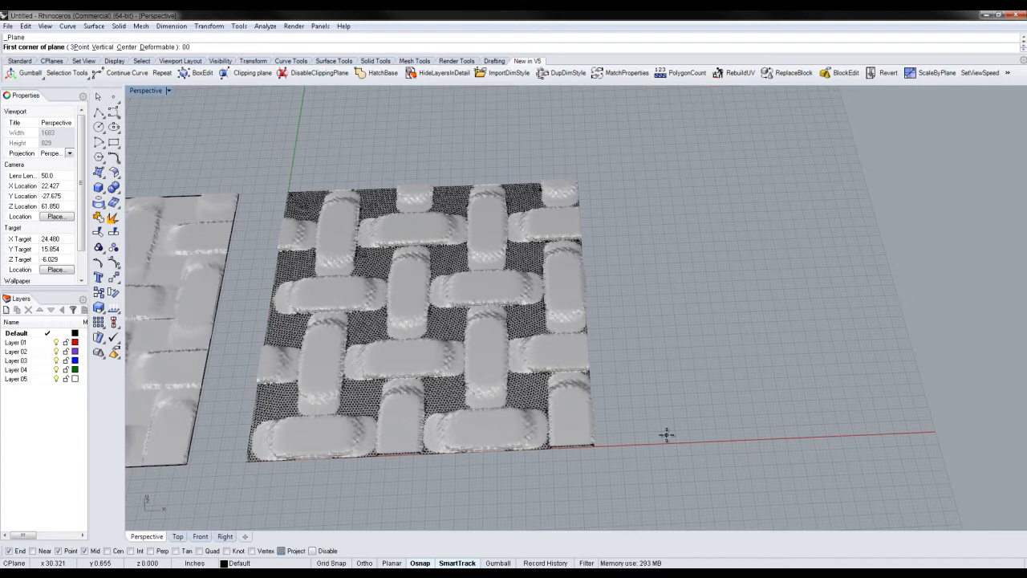
key(Return)
text(0)
key(Return)
text(25)
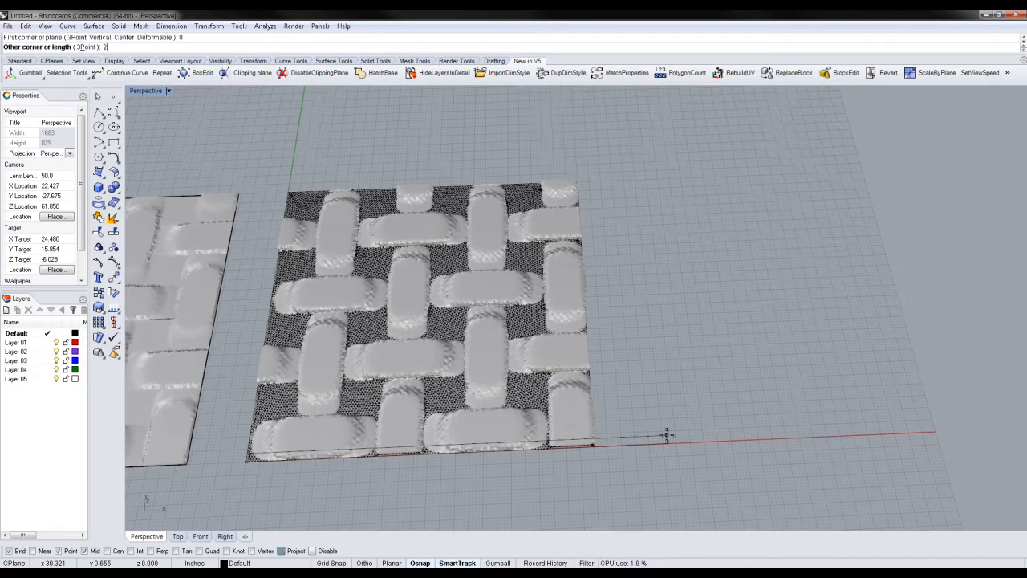
key(Return)
text(25)
key(Return)
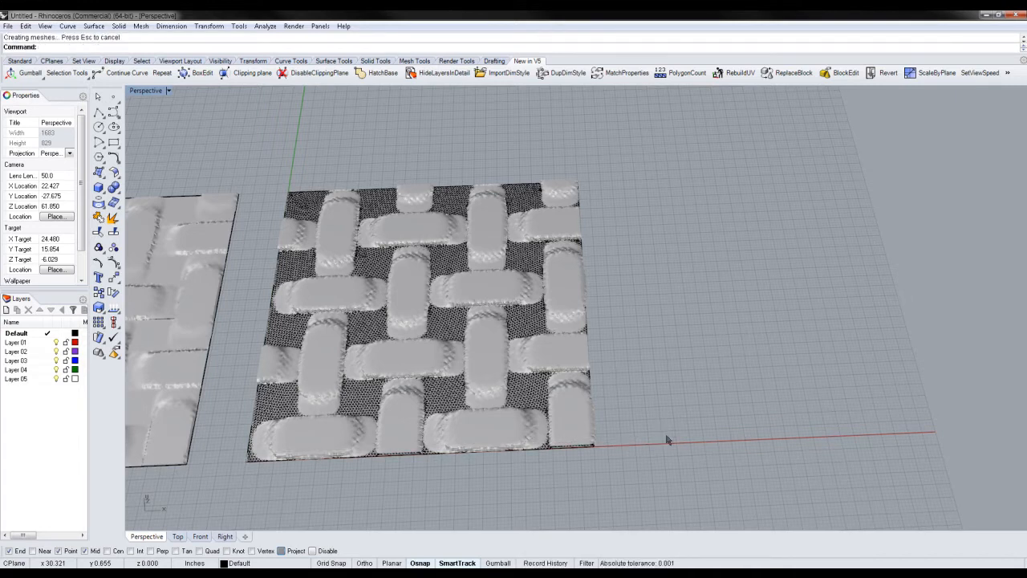
shift+right_drag(498, 393, 685, 380)
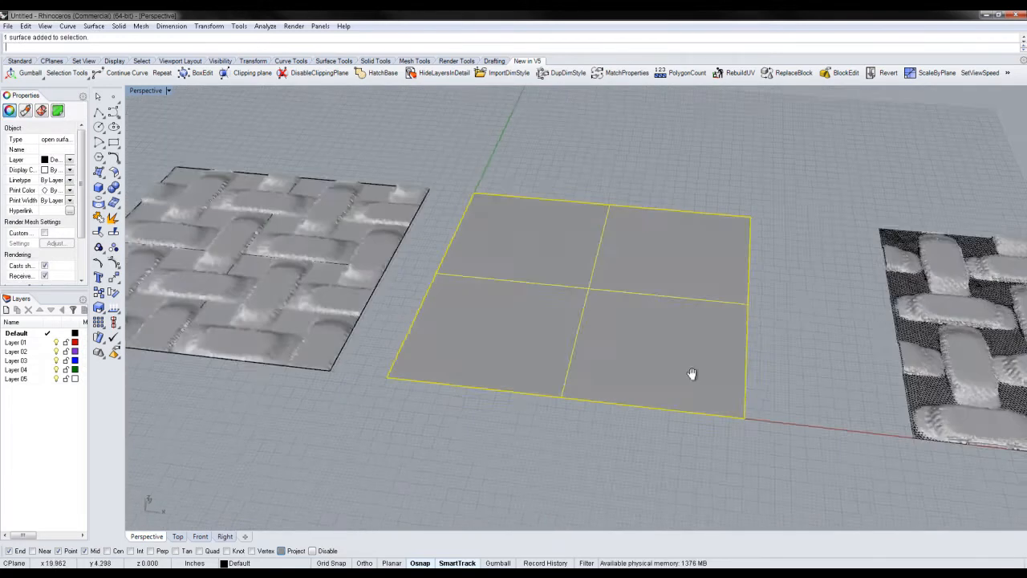
Run ApplyDisplacement on the new plane with Steps.jpg from the PR - Displacement folder as texture, and preview the relief
text(ApplyDisplacement)
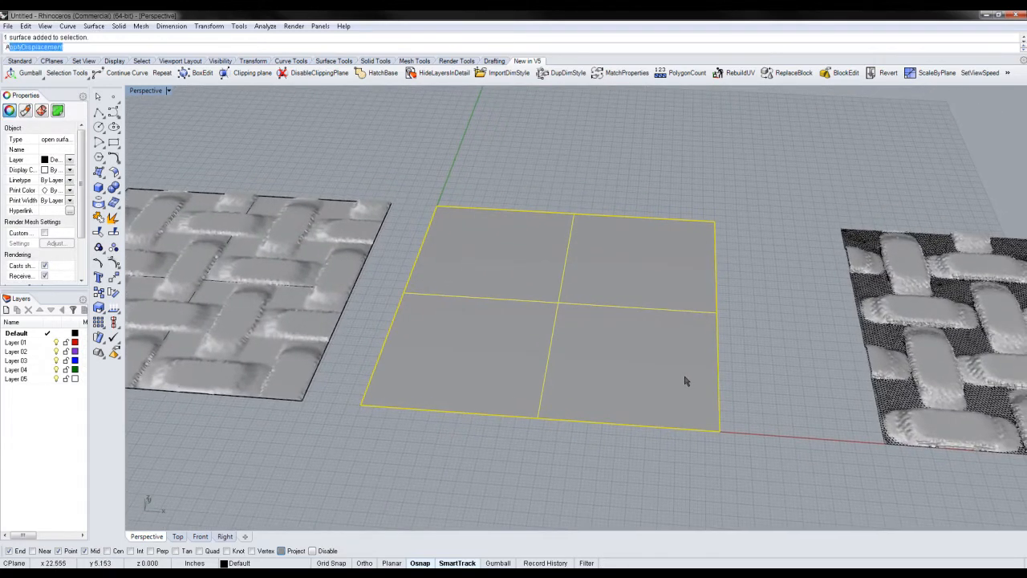
key(Return)
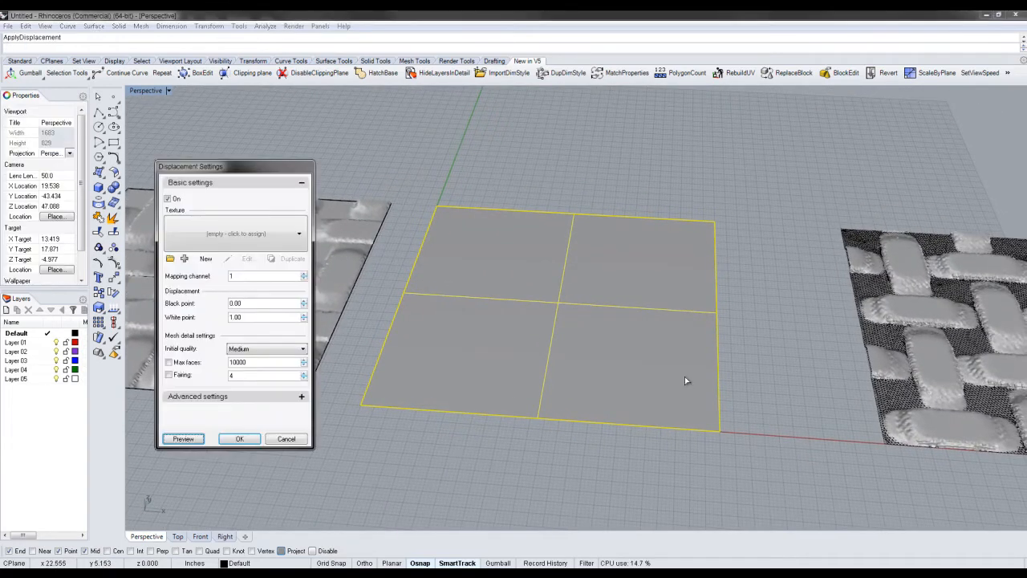
click(280, 237)
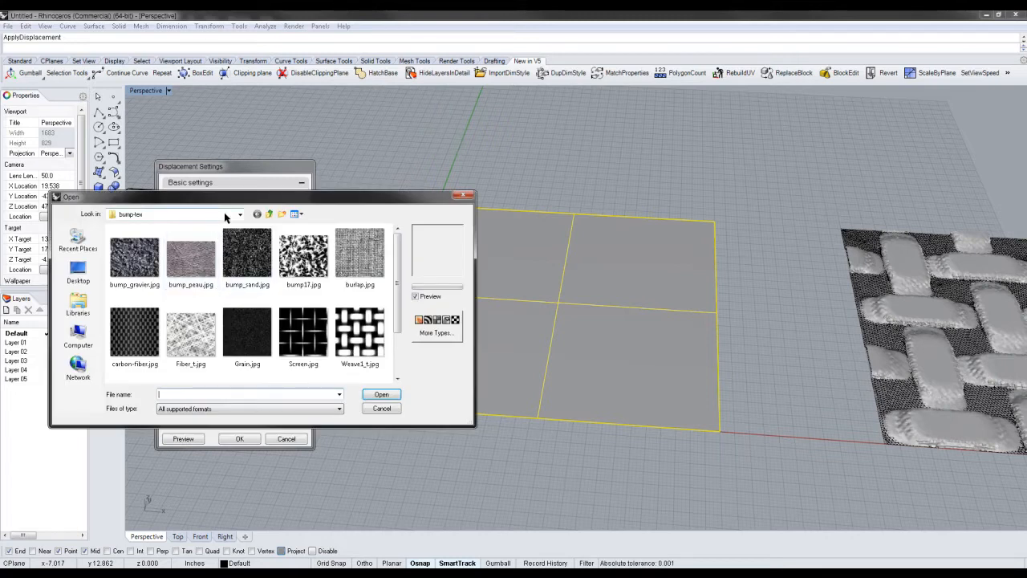
click(225, 216)
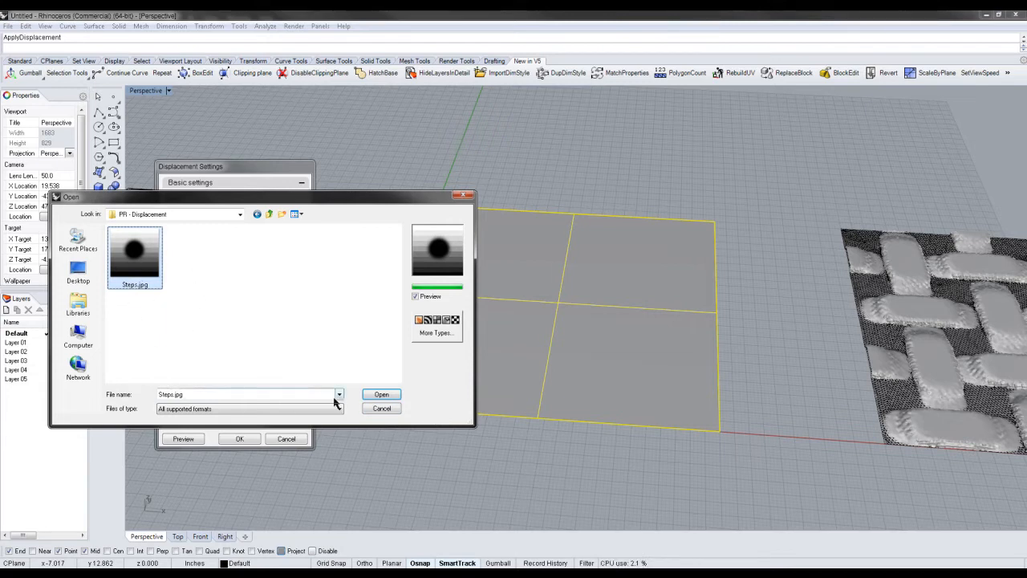
click(381, 394)
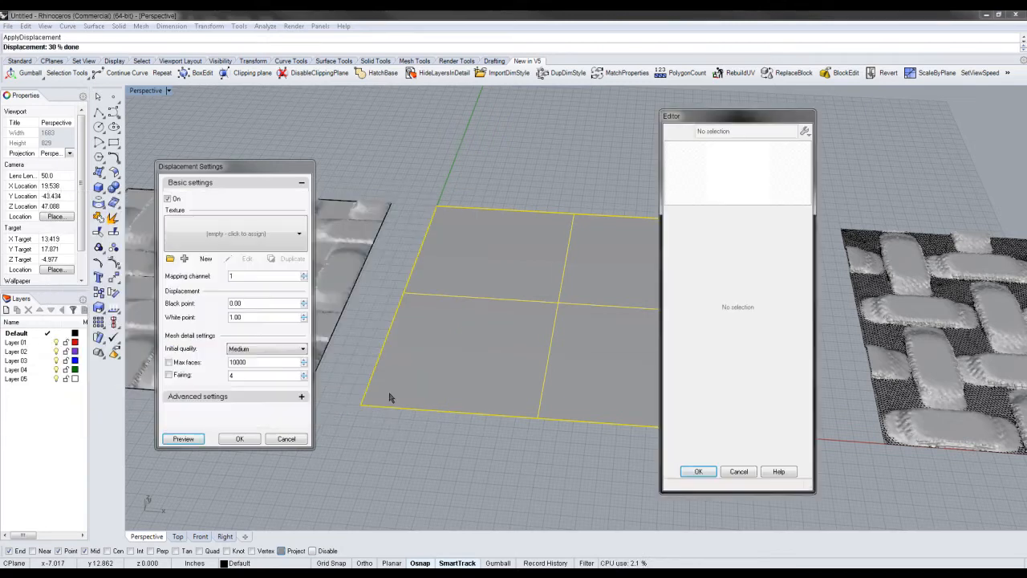
click(698, 472)
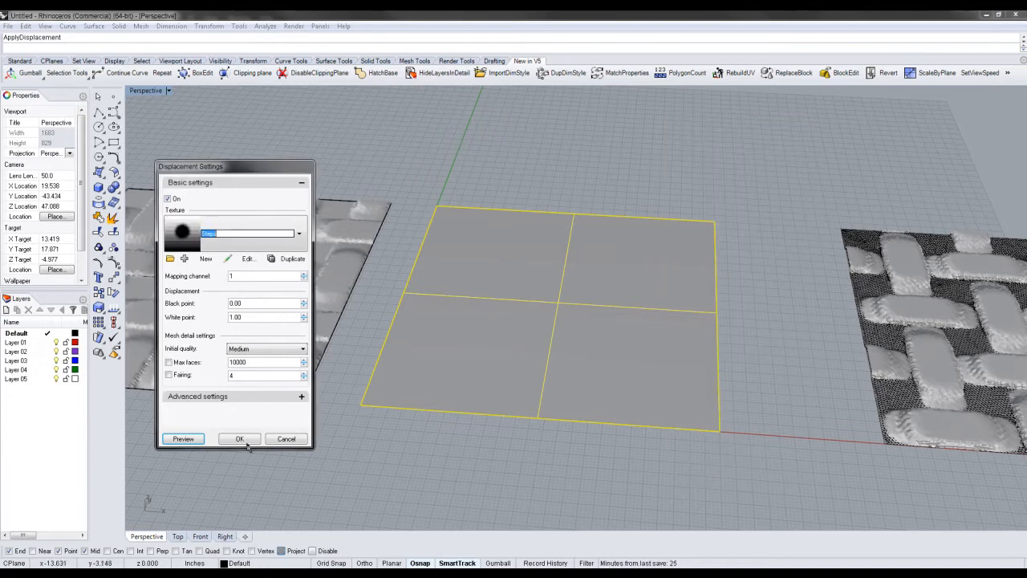
click(199, 439)
scroll(679, 308, up, 5)
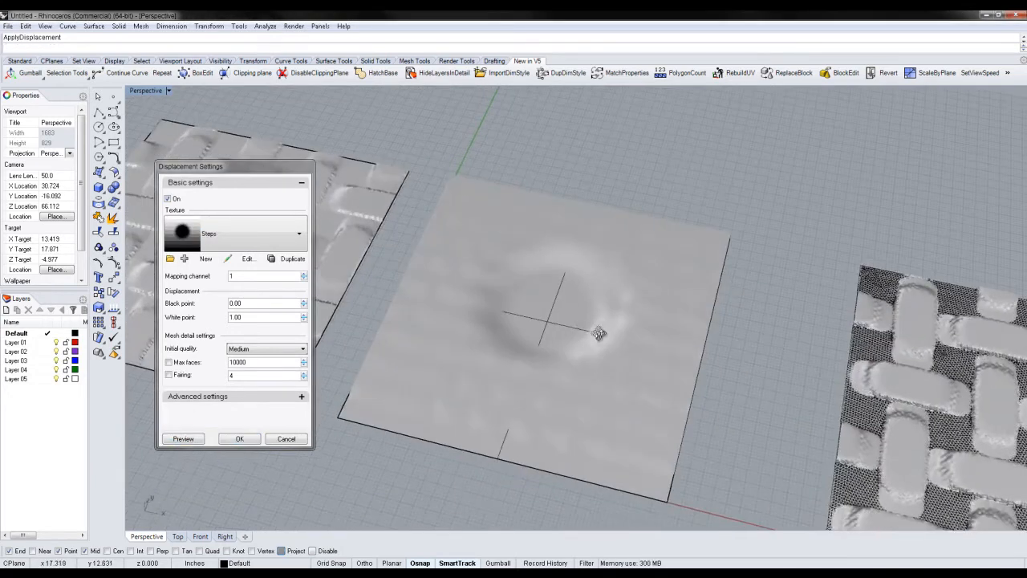
right_drag(583, 300, 695, 284)
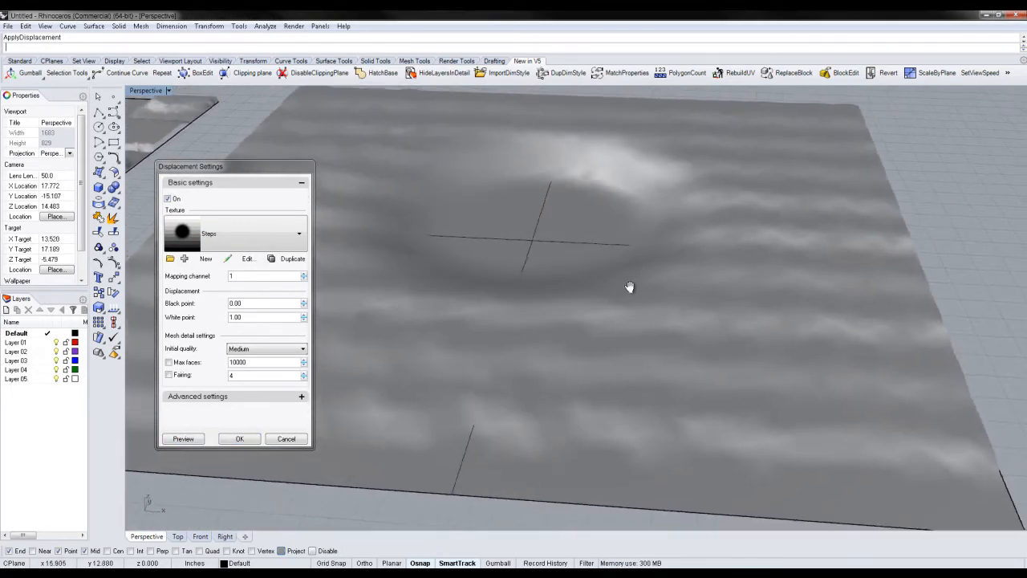
right_drag(479, 355, 313, 321)
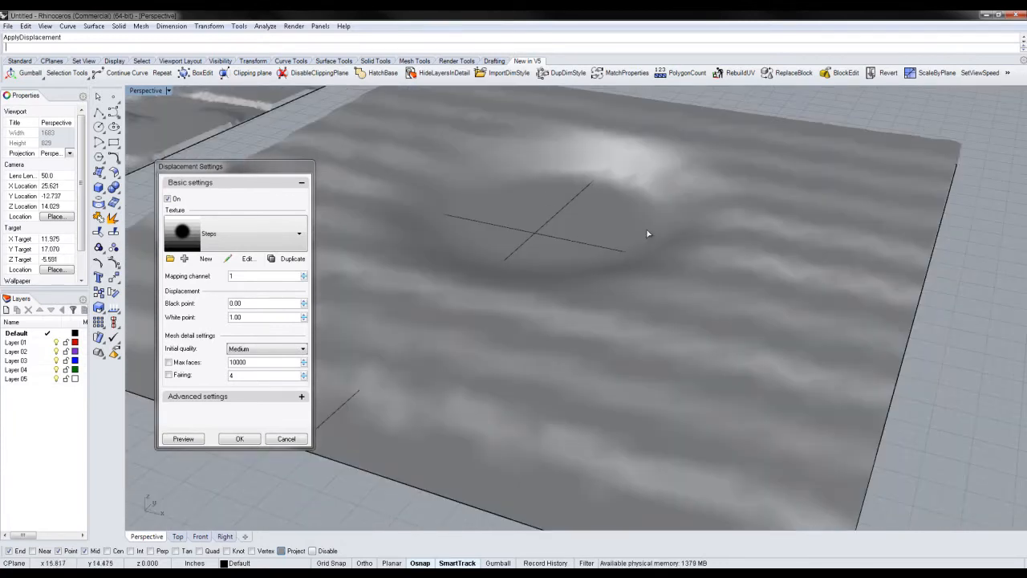
Raise the plane displacement's initial mesh quality to Very high and inspect the refreshed preview
click(265, 348)
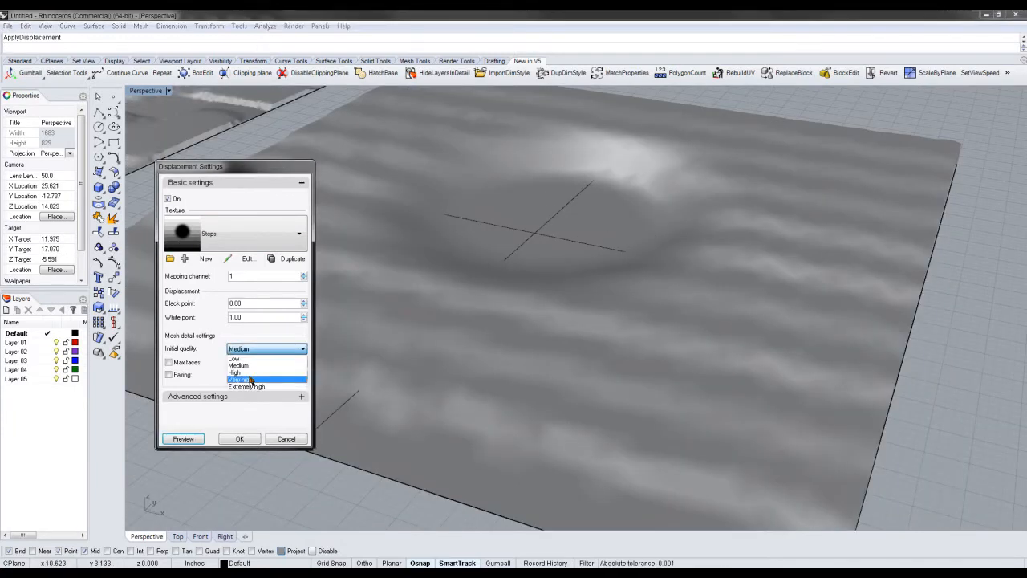
click(251, 382)
click(200, 439)
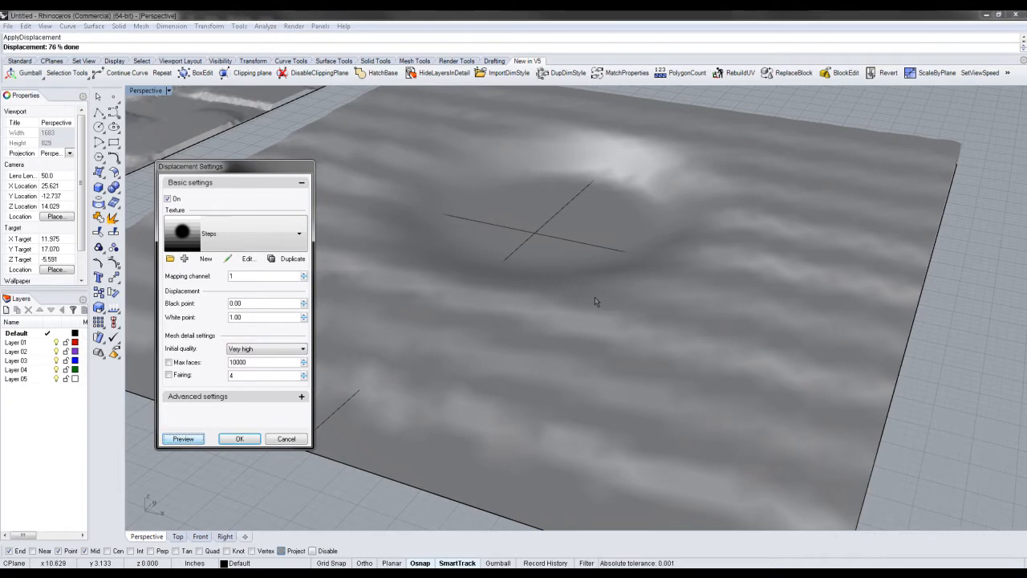
ctrl+right_drag(630, 299, 633, 329)
right_drag(632, 329, 400, 347)
right_drag(276, 305, 177, 331)
Set the displacement's white point to 10 and preview the taller relief on the plane
double_click(257, 316)
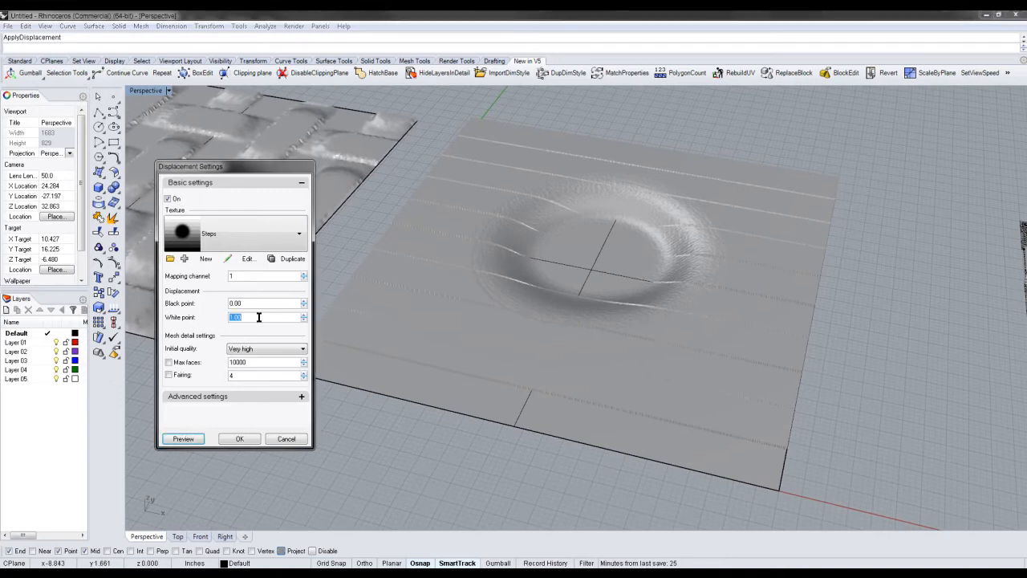
text(10)
shift+right_drag(779, 250, 734, 265)
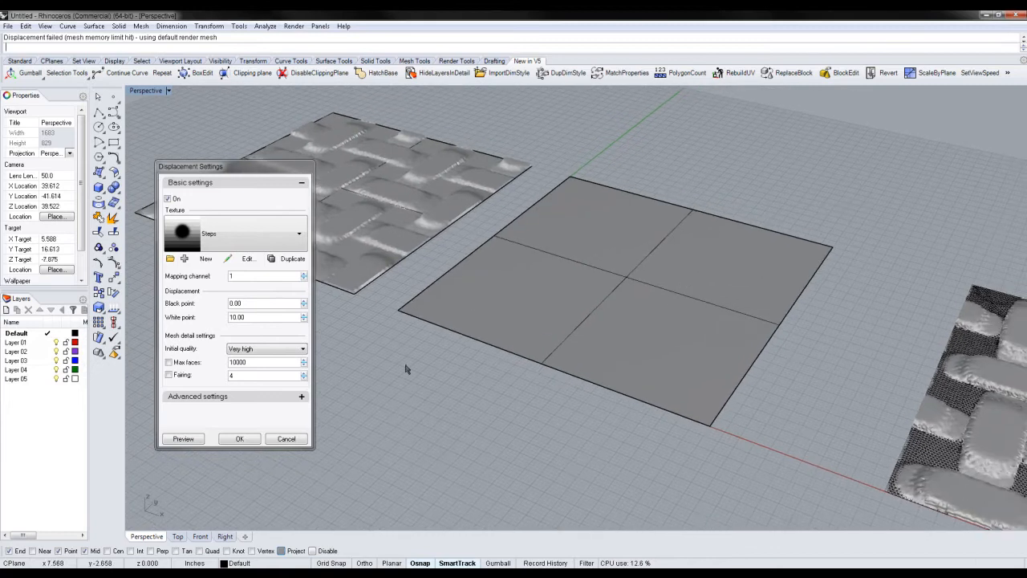
Set the displacement's initial mesh quality to High, refresh the preview and inspect the stepped relief around the central crater
click(266, 348)
click(253, 380)
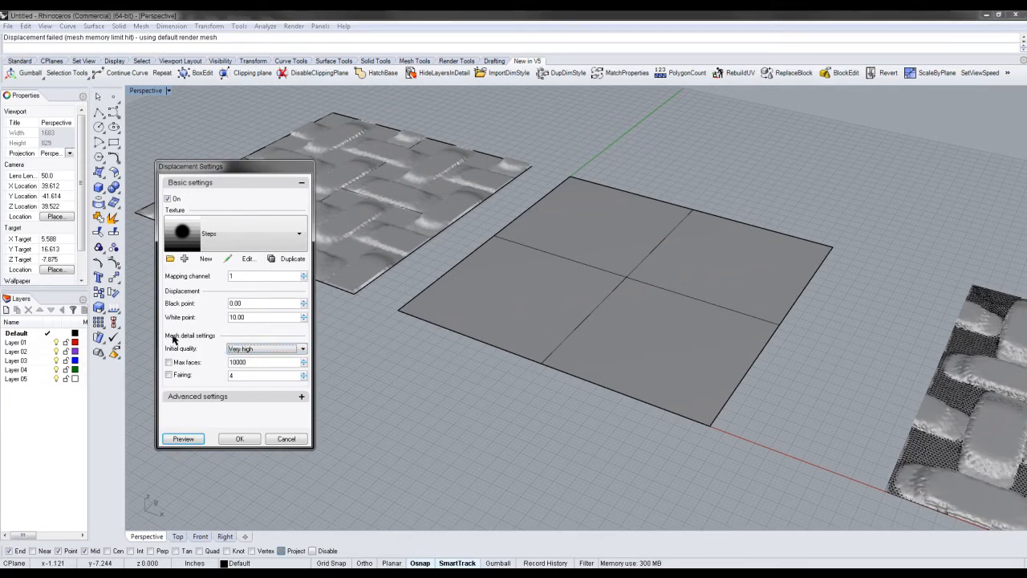
click(263, 350)
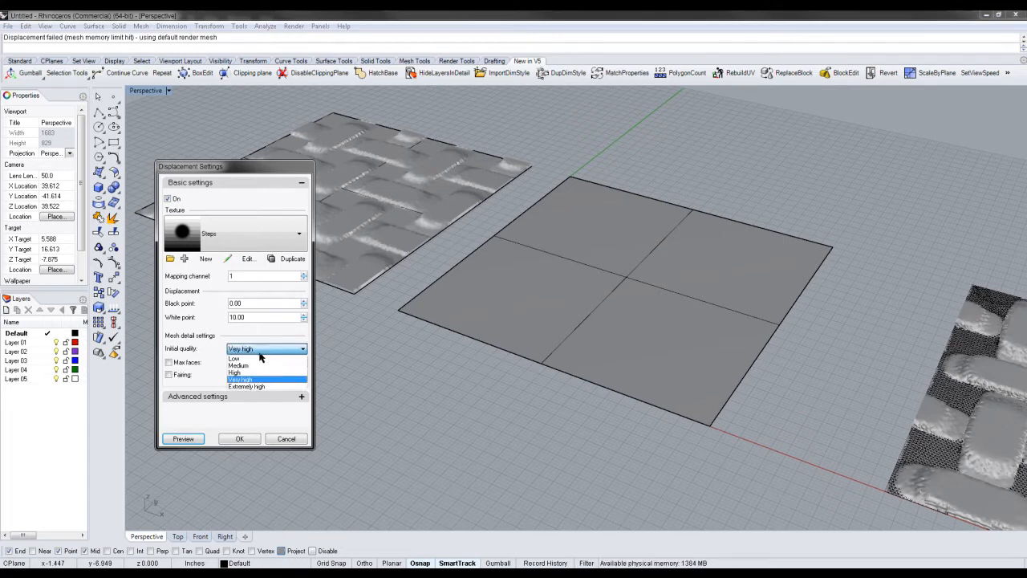
click(257, 372)
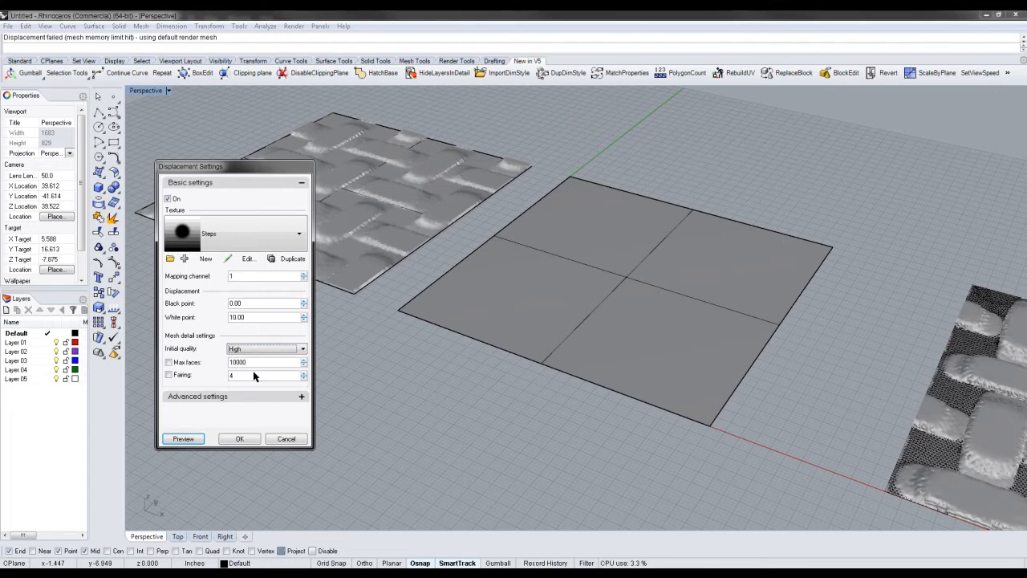
click(183, 439)
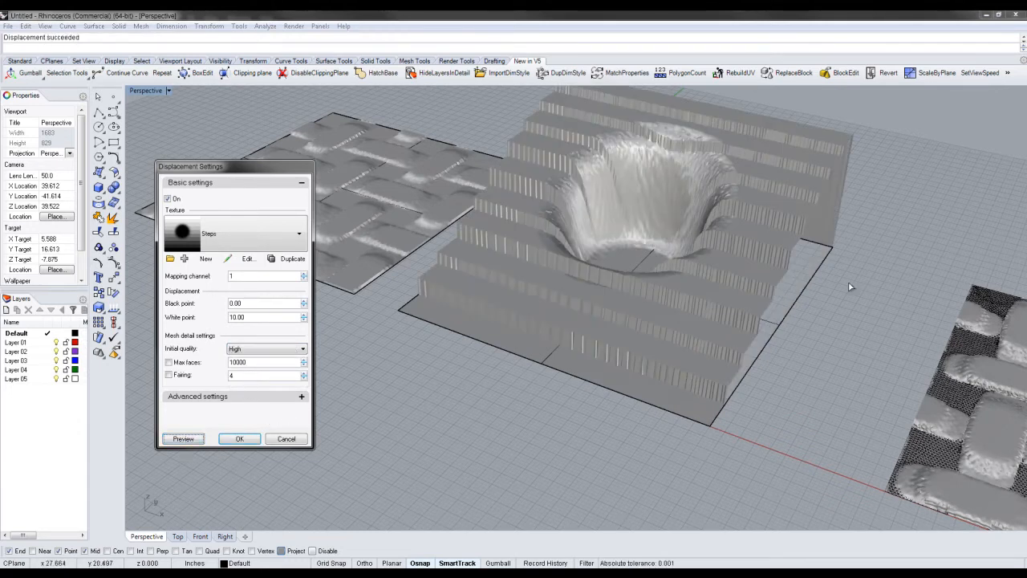
right_drag(690, 337, 853, 292)
right_drag(755, 322, 618, 301)
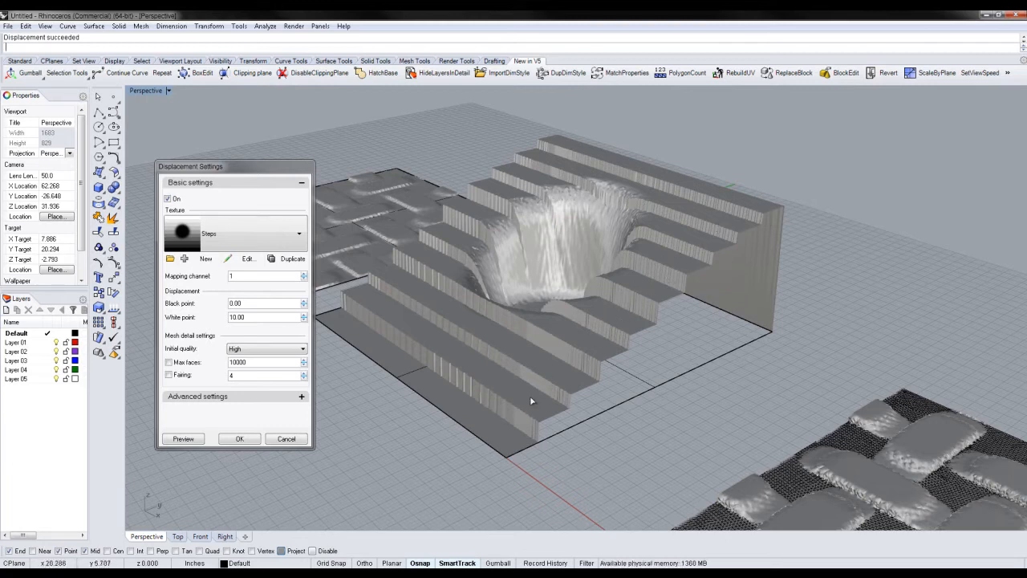
right_drag(698, 354, 678, 258)
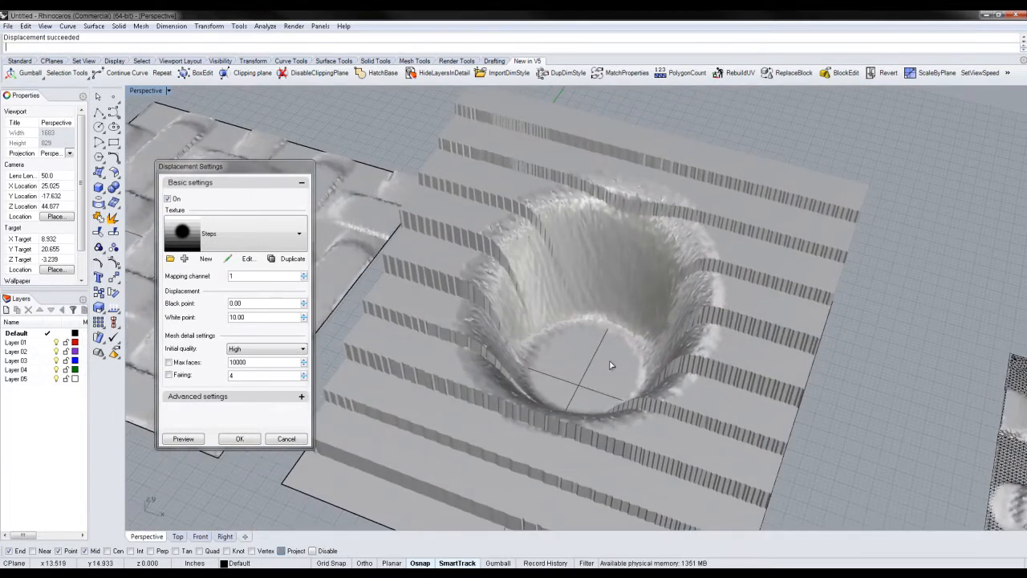
right_drag(610, 365, 615, 351)
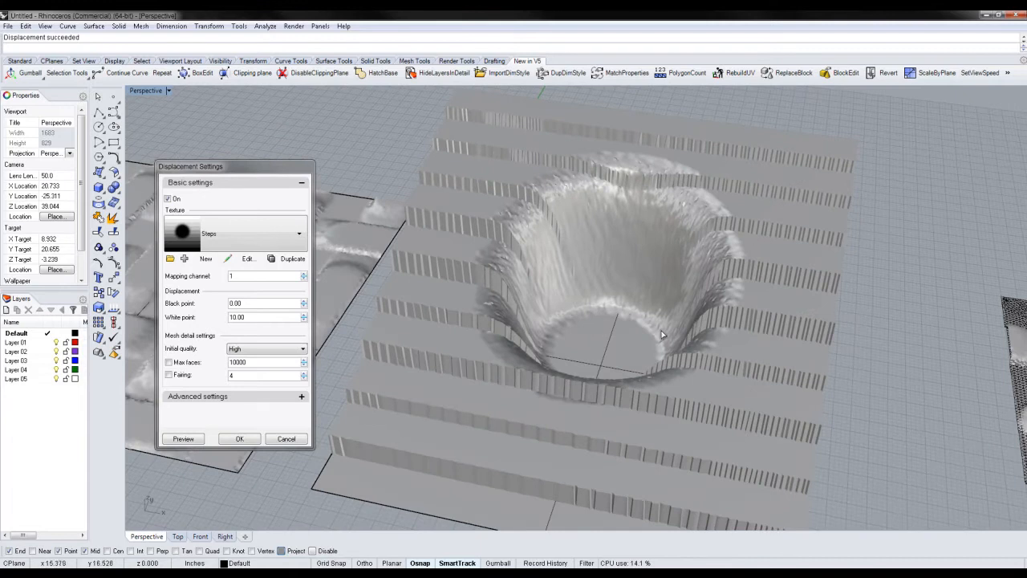
Examine the previewed stepped relief and its central crater from several angles, comparing it with the two weave reliefs beside it
scroll(659, 282, down, 5)
shift+right_drag(683, 305, 635, 260)
scroll(634, 273, down, 5)
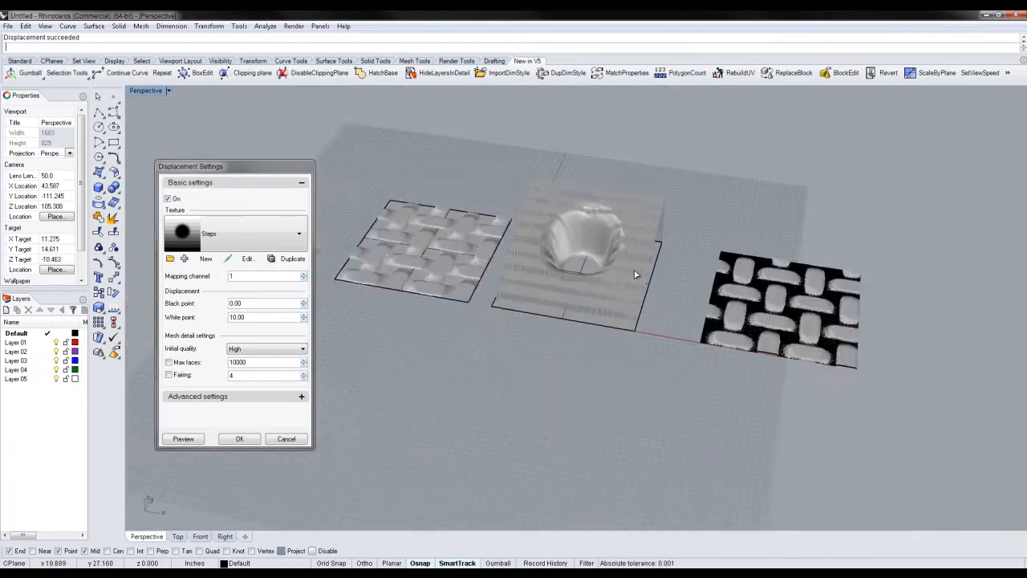
scroll(634, 270, down, 1)
shift+right_drag(783, 280, 708, 313)
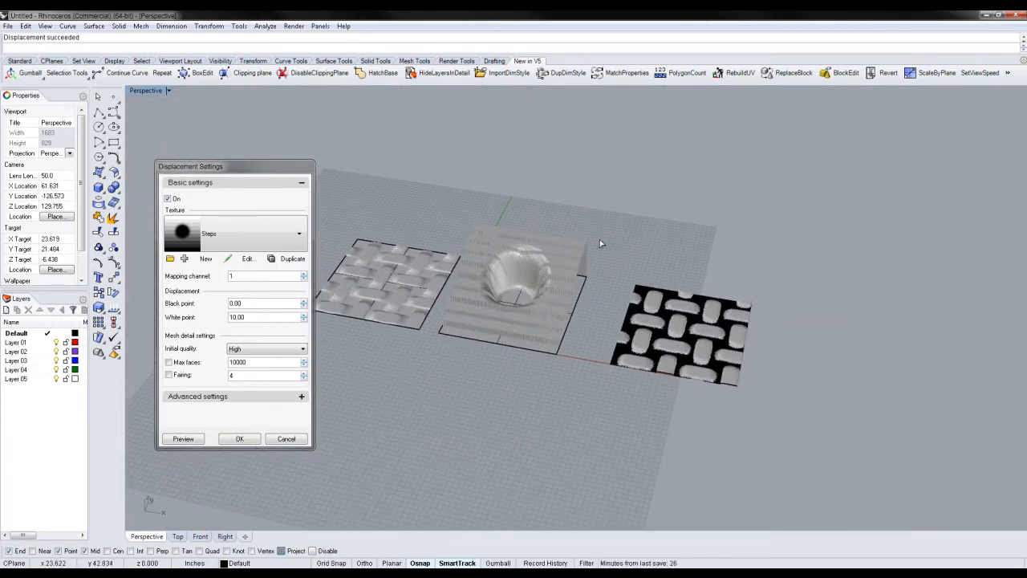
scroll(523, 241, up, 5)
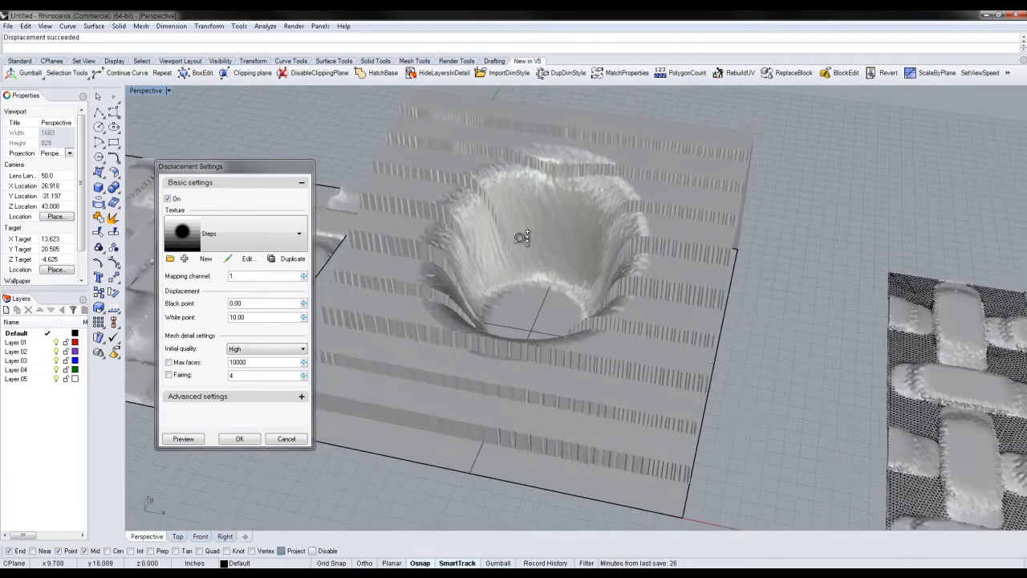
scroll(522, 238, up, 2)
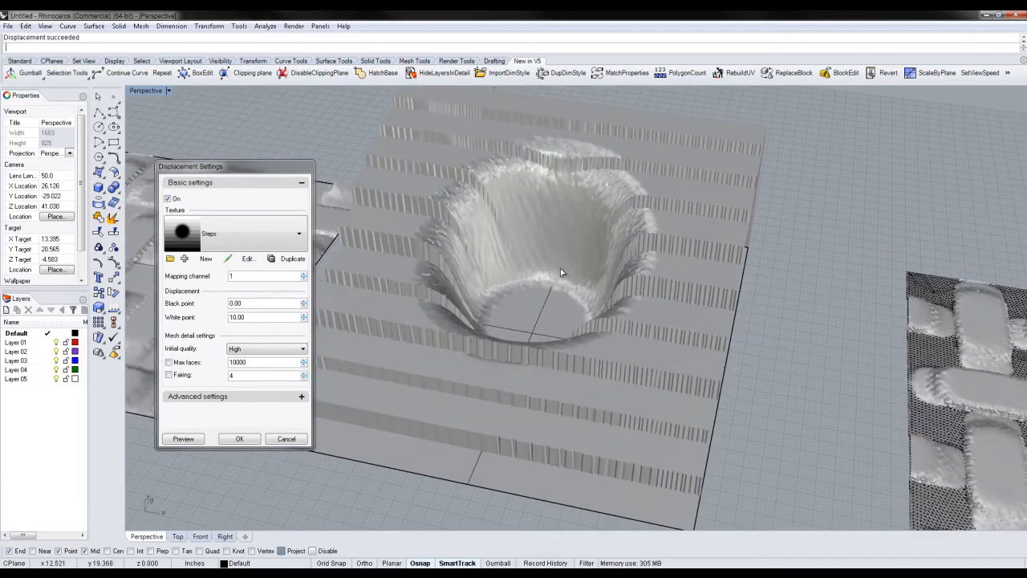
scroll(594, 230, down, 3)
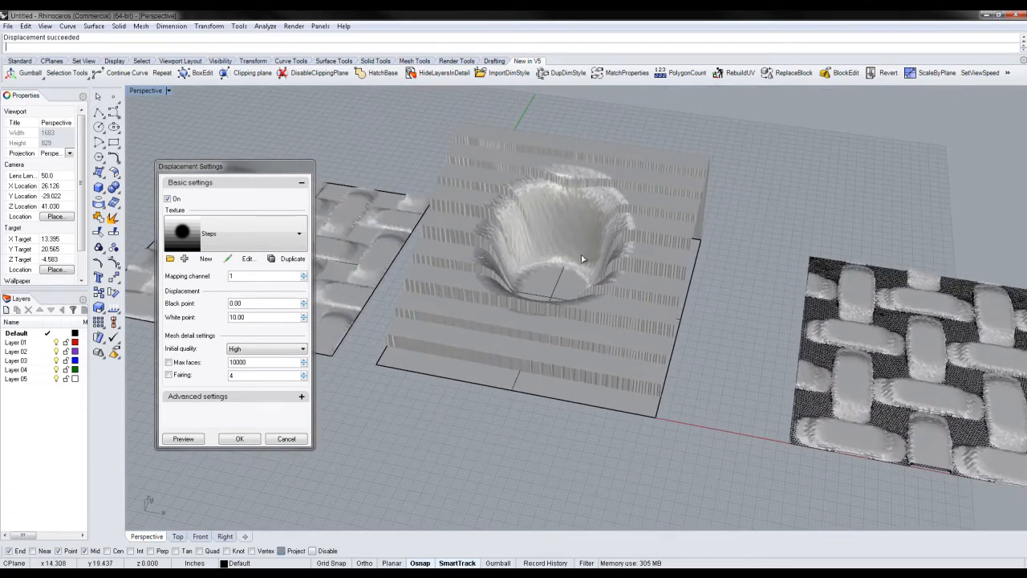
scroll(583, 258, down, 2)
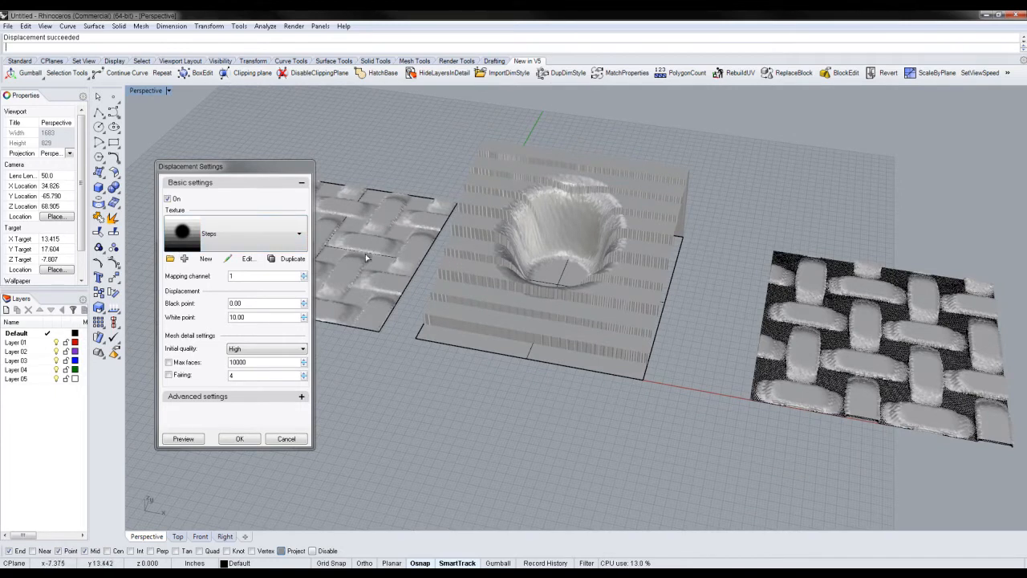
mouse_move(646, 260)
right_down()
mouse_move(544, 291)
mouse_move(613, 351)
mouse_move(562, 241)
mouse_move(585, 256)
mouse_move(546, 233)
mouse_move(536, 210)
mouse_move(521, 236)
mouse_move(517, 226)
mouse_move(564, 283)
mouse_move(618, 322)
mouse_move(627, 267)
mouse_move(717, 246)
mouse_move(772, 254)
mouse_move(749, 271)
mouse_move(744, 294)
mouse_move(647, 262)
right_up()
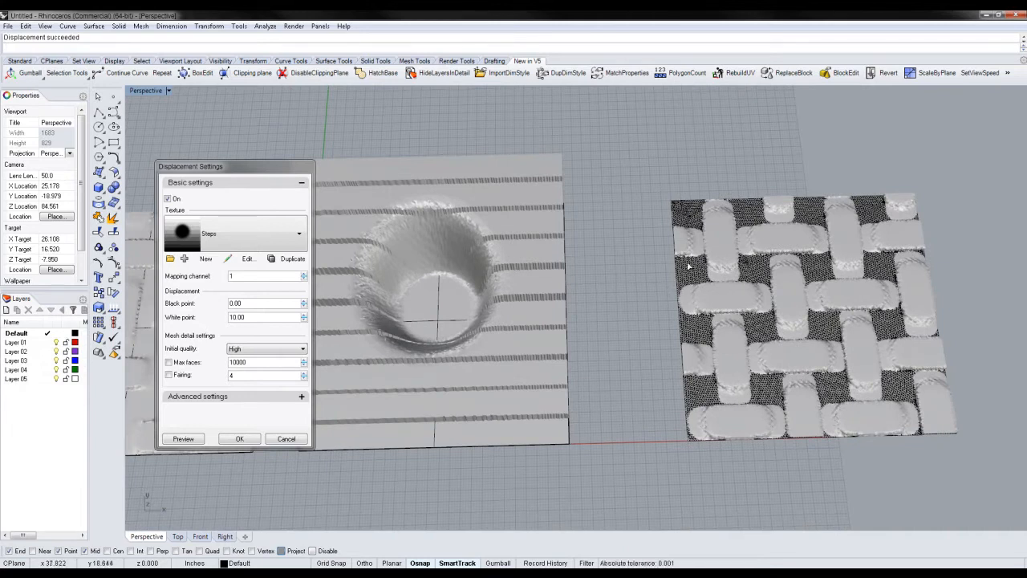
shift+right_drag(593, 285, 638, 252)
scroll(713, 271, down, 2)
scroll(637, 252, up, 3)
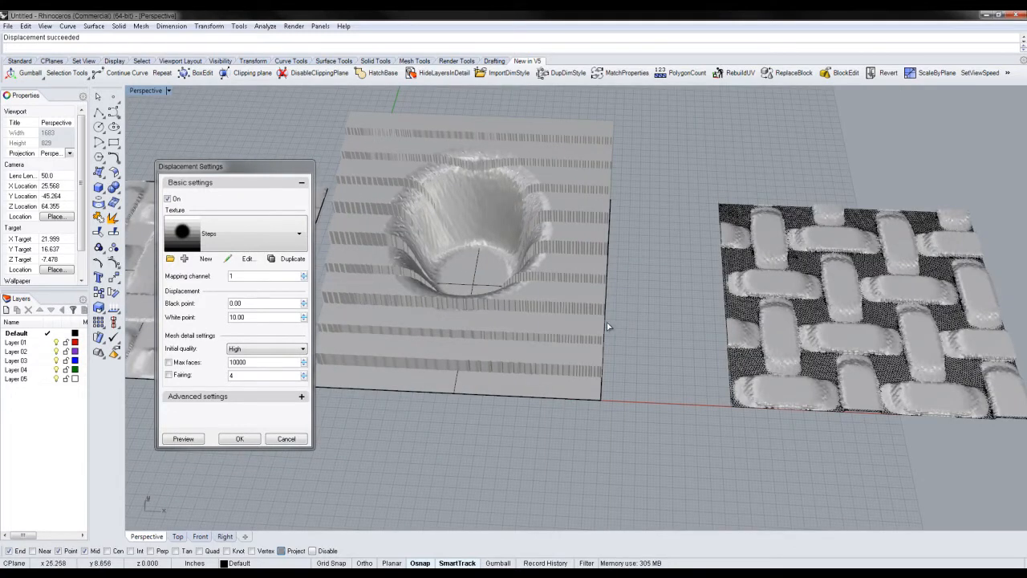
right_drag(604, 325, 618, 342)
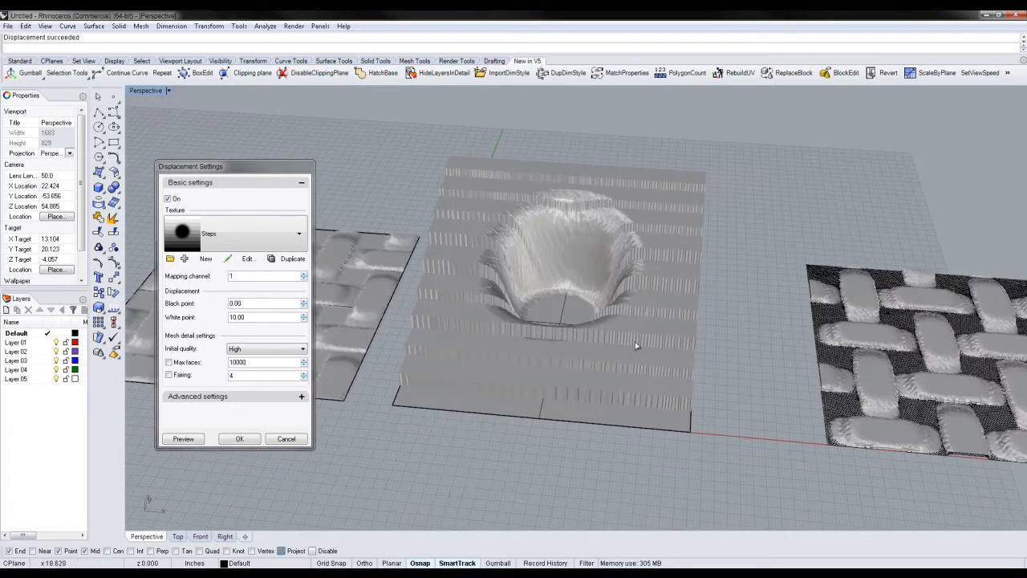
Accept the displacement settings for the stepped plane
click(239, 438)
click(733, 268)
shift+right_drag(738, 248, 647, 262)
Create a polygon mesh from the displaced stepped plane with the Mesh command, keeping the offered polygon density
click(542, 266)
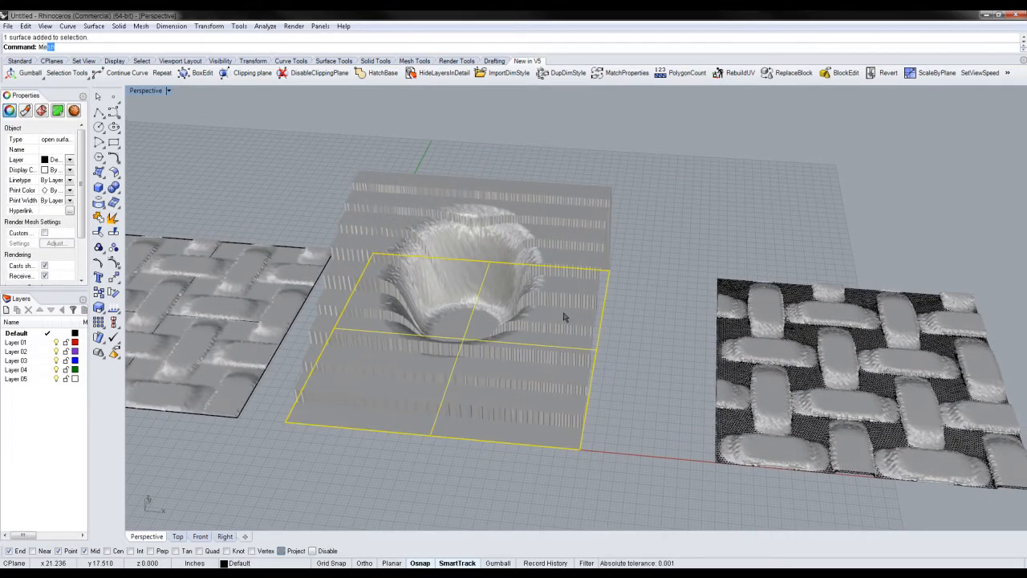
text(Me)
key(Return)
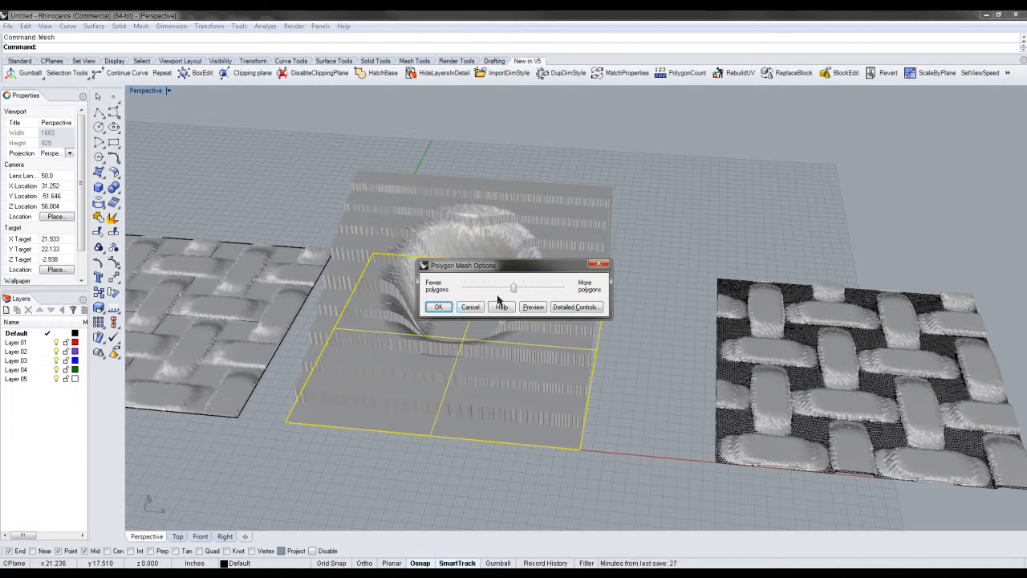
key(Return)
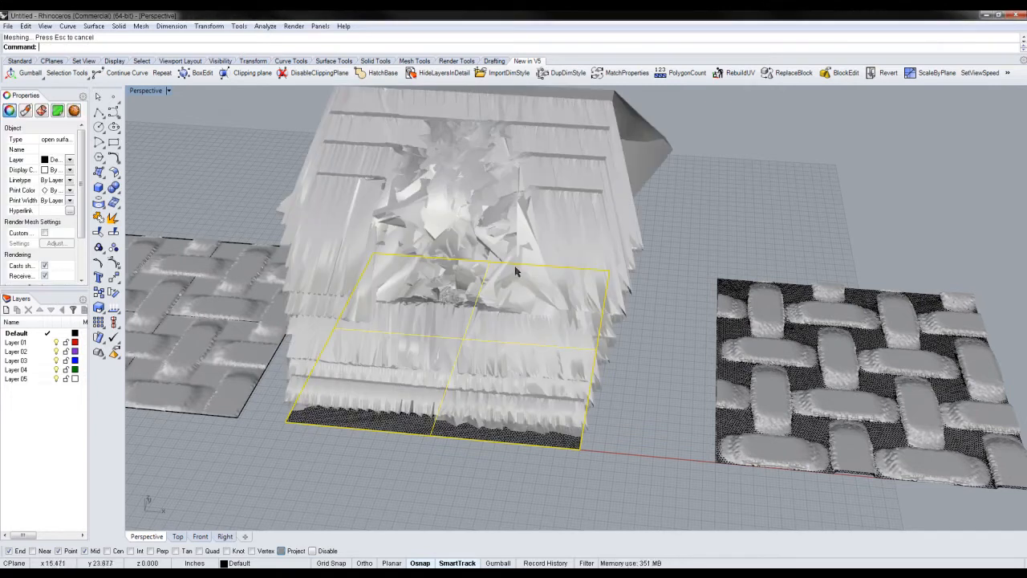
Move the extracted stepped mesh away from its plane and turn off the displacement on it with ApplyDisplacement
right_drag(766, 235, 651, 230)
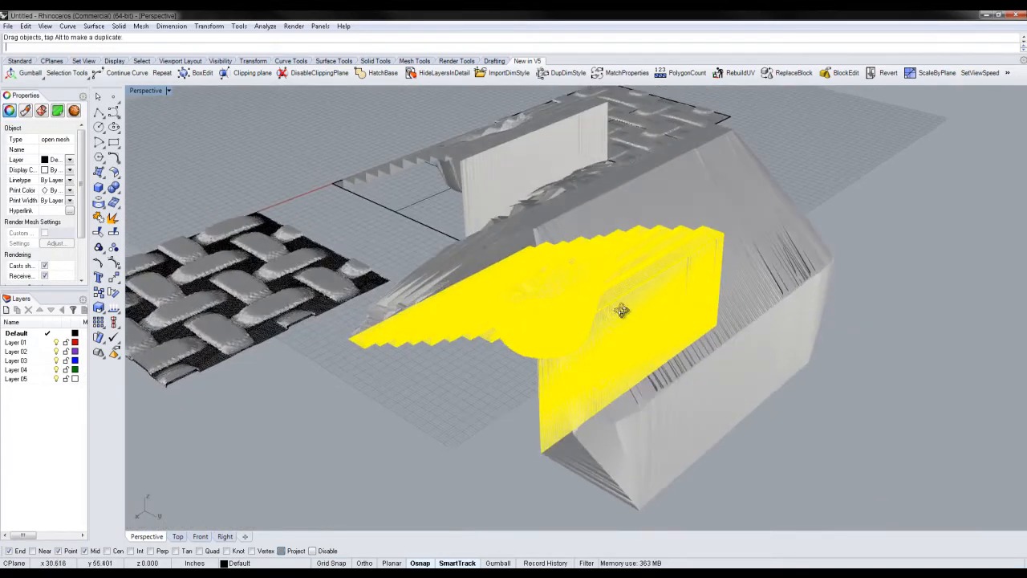
right_drag(622, 311, 648, 294)
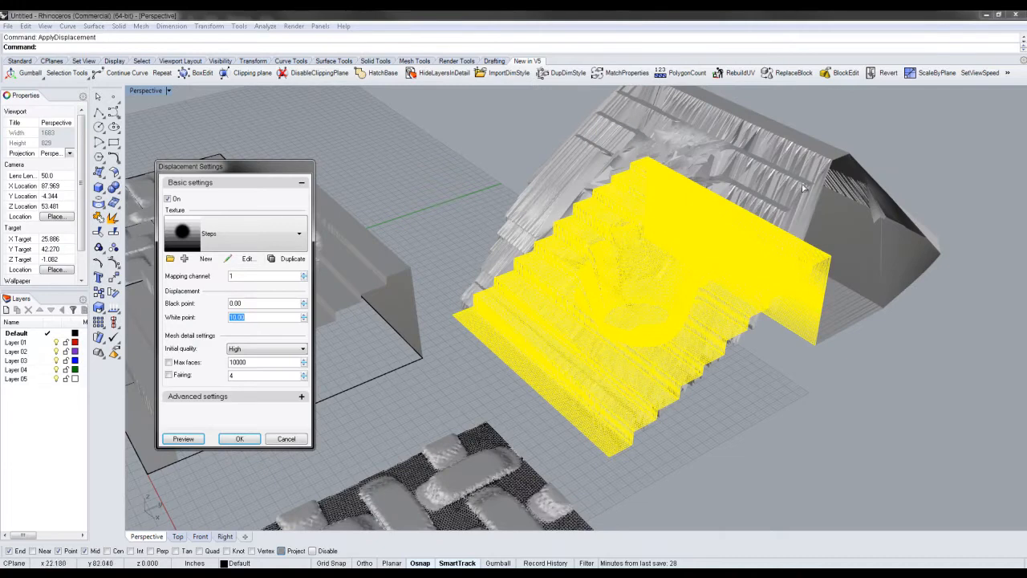
right_drag(519, 173, 757, 280)
click(168, 199)
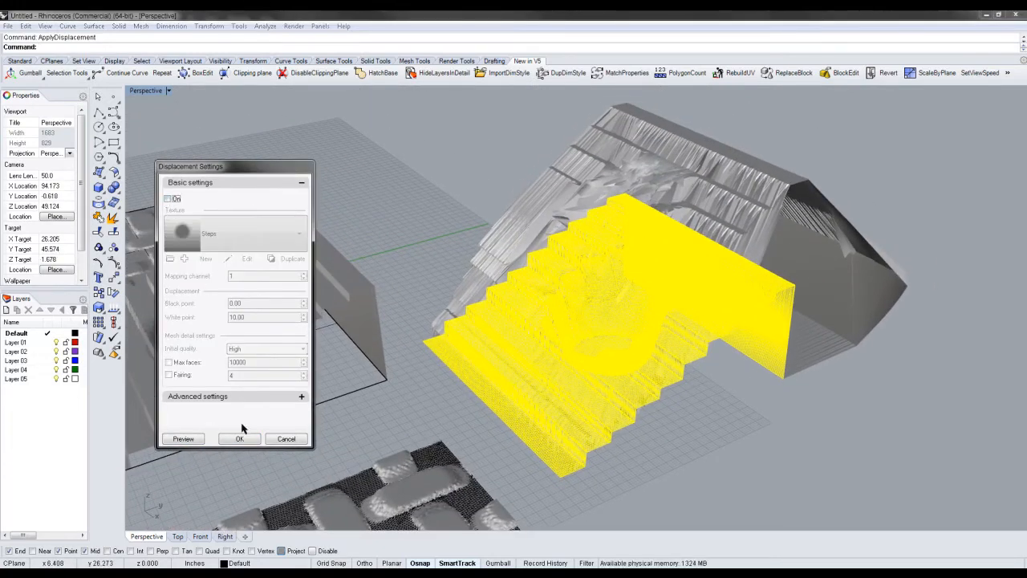
click(239, 439)
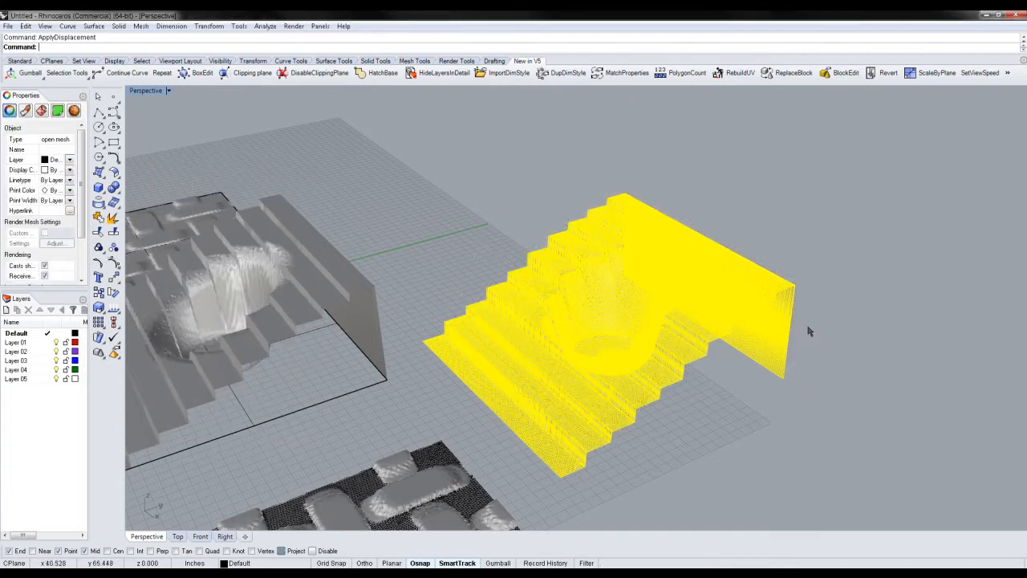
click(830, 401)
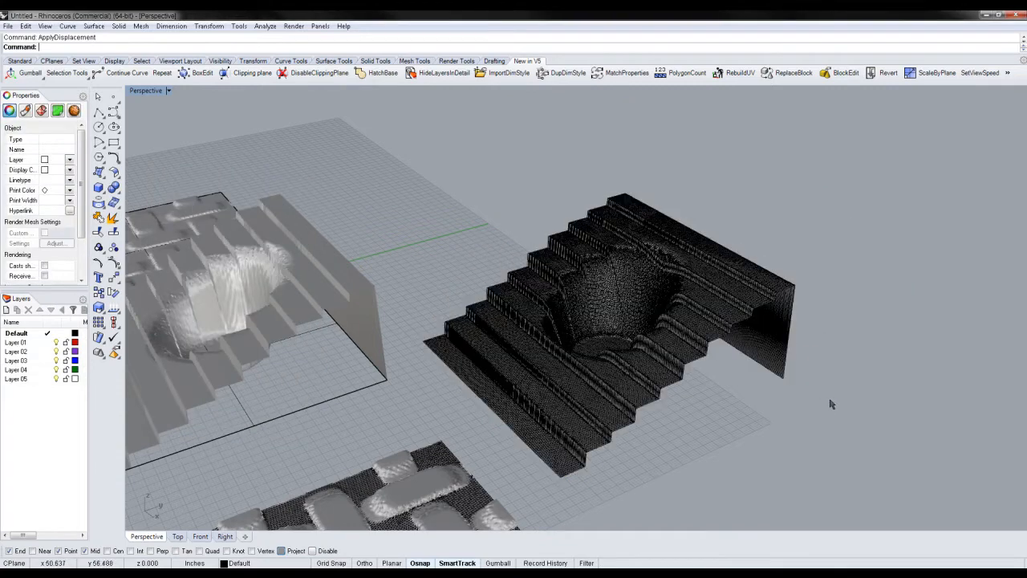
Turn on the stepped mesh's vertex points and move a block of them beside the crater away from the surface
right_drag(712, 397, 874, 388)
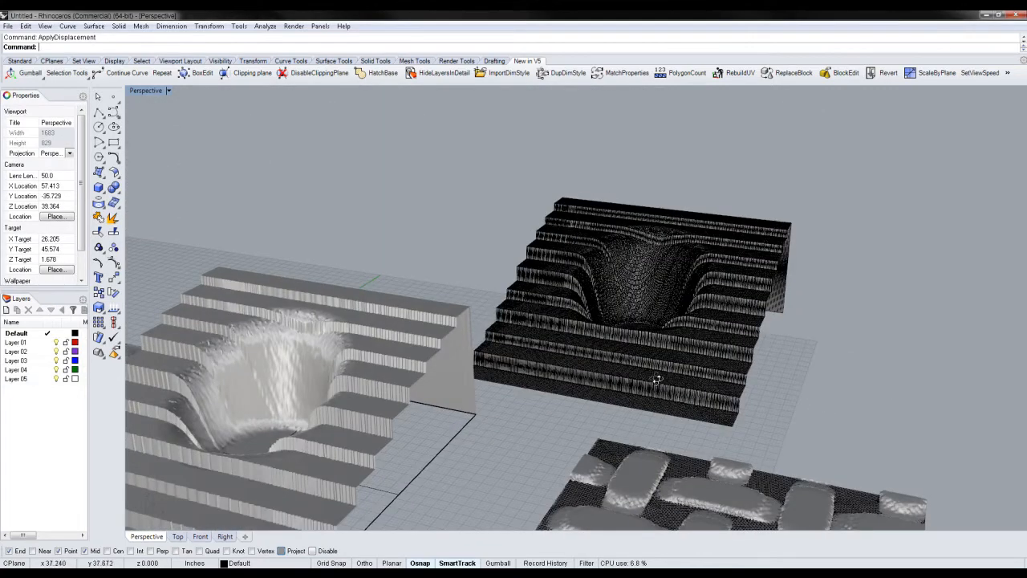
right_drag(657, 380, 590, 365)
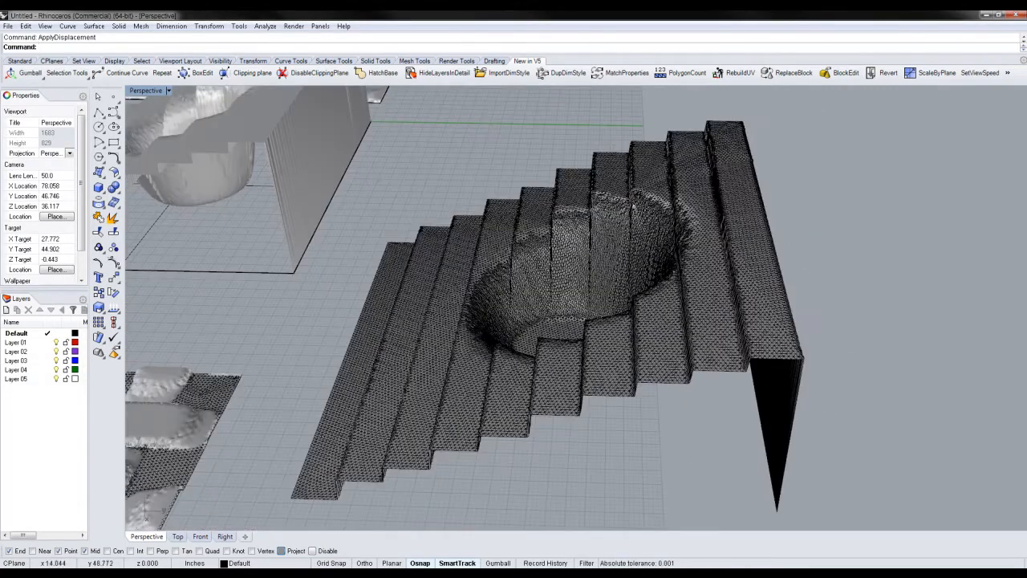
right_drag(623, 183, 688, 314)
click(673, 254)
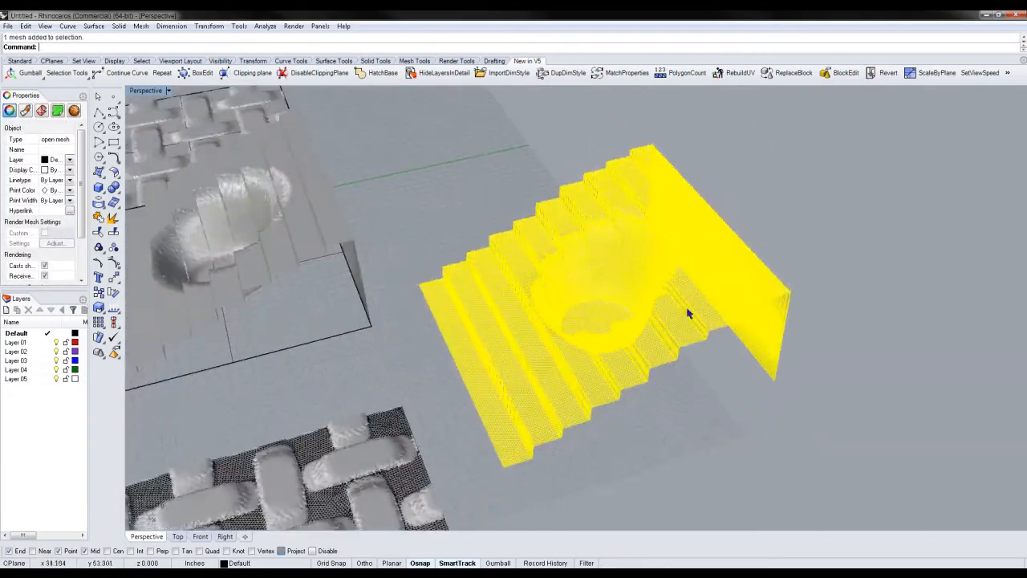
scroll(688, 314, up, 5)
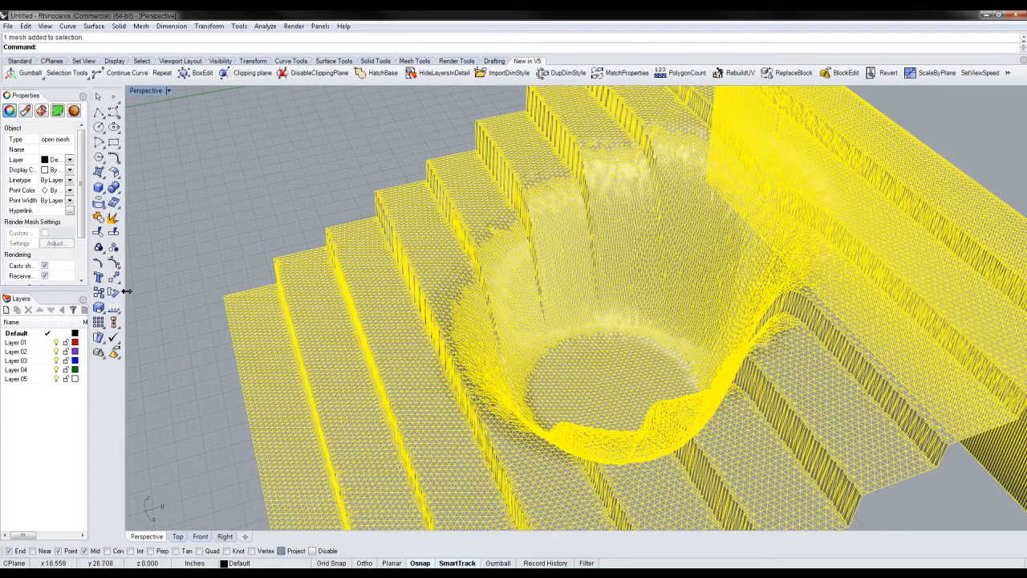
key(F10)
drag(333, 159, 539, 357)
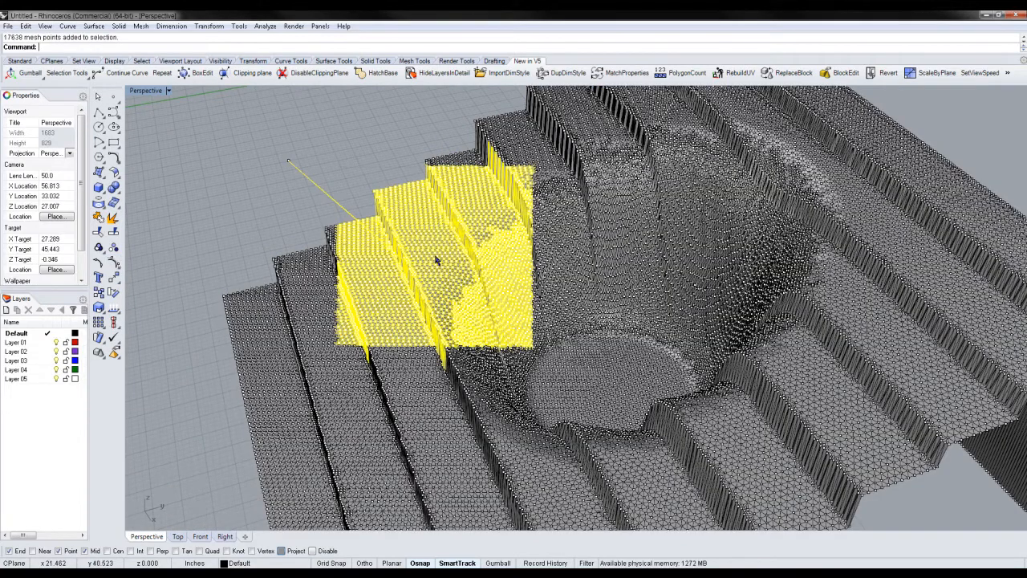
drag(435, 259, 246, 250)
click(209, 259)
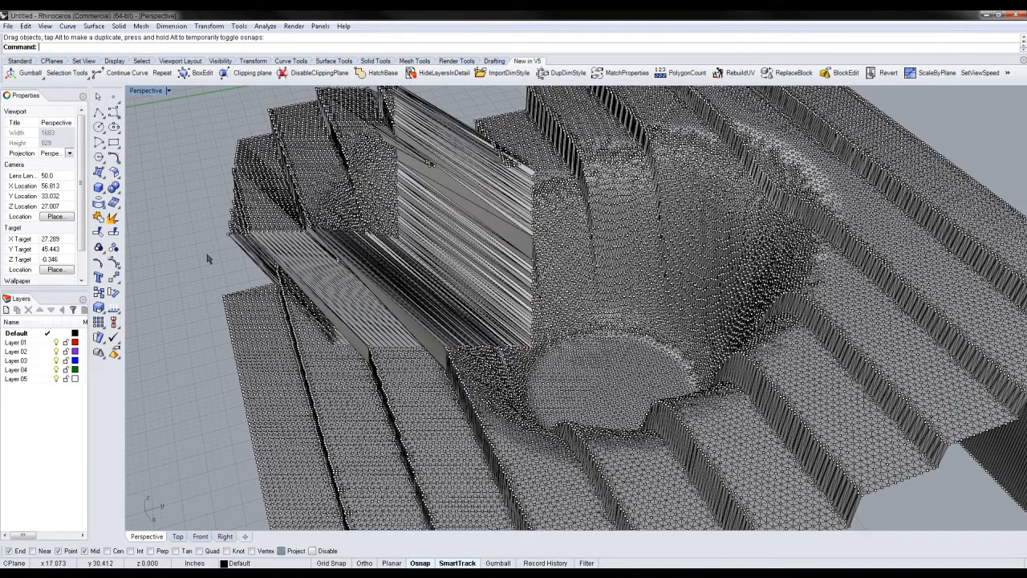
Delete the deformed stepped mesh, leaving the displaced planes and the weave mesh in the scene
scroll(704, 230, down, 12)
right_drag(740, 251, 773, 208)
scroll(775, 207, up, 5)
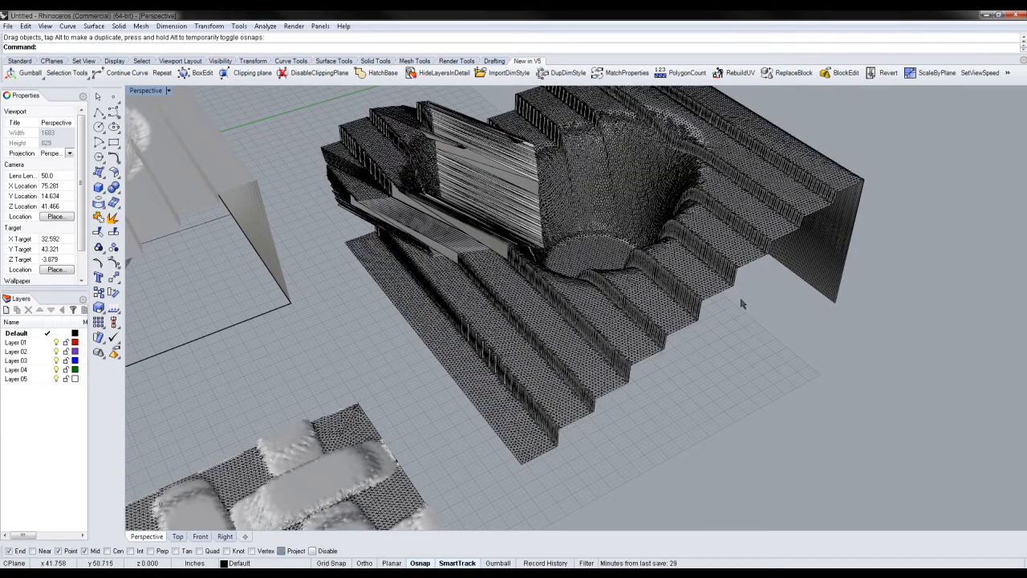
scroll(741, 303, down, 6)
right_drag(711, 343, 748, 338)
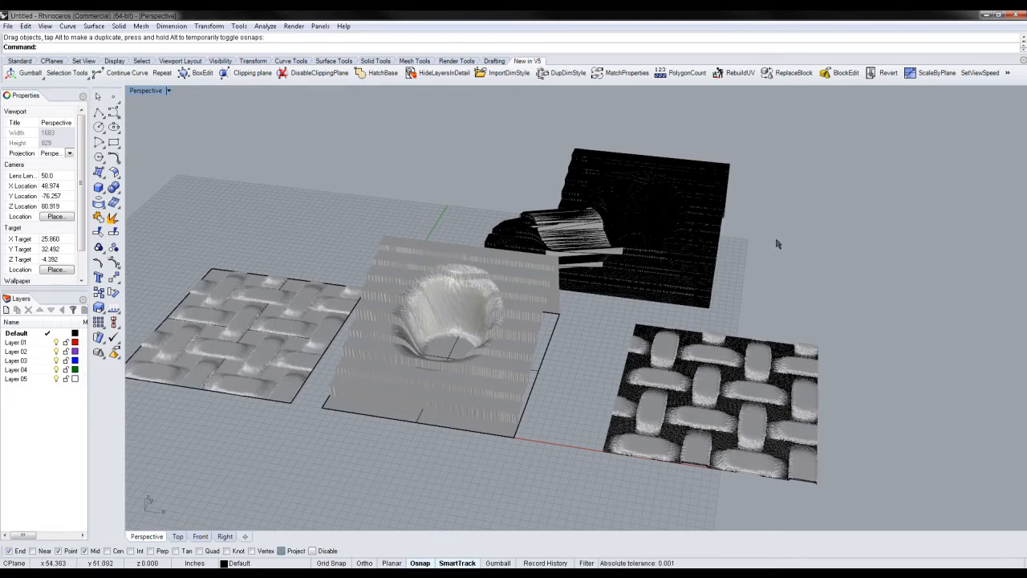
right_drag(815, 208, 726, 197)
drag(774, 170, 625, 294)
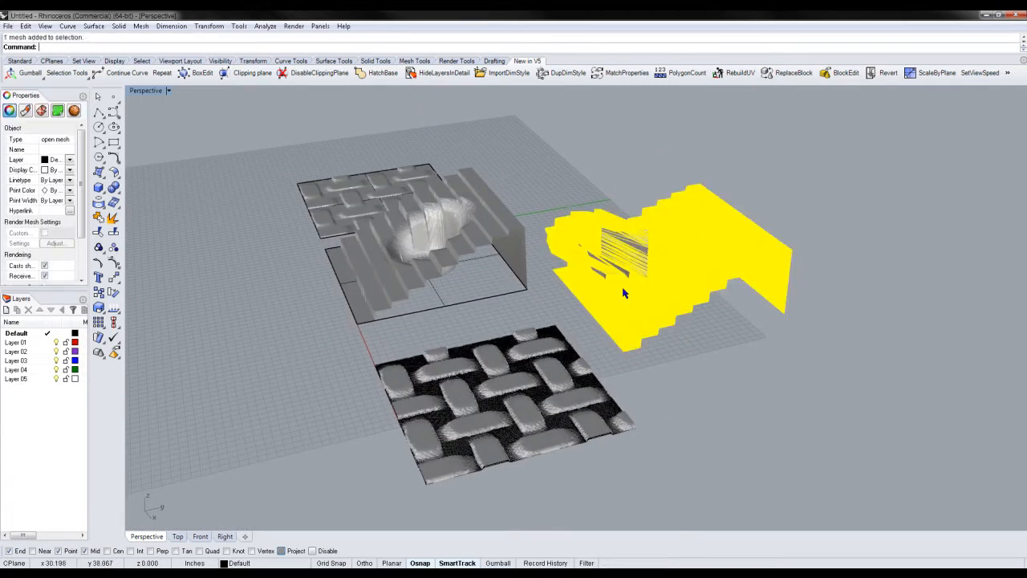
key(Delete)
scroll(349, 253, up, 1)
right_drag(349, 253, 718, 391)
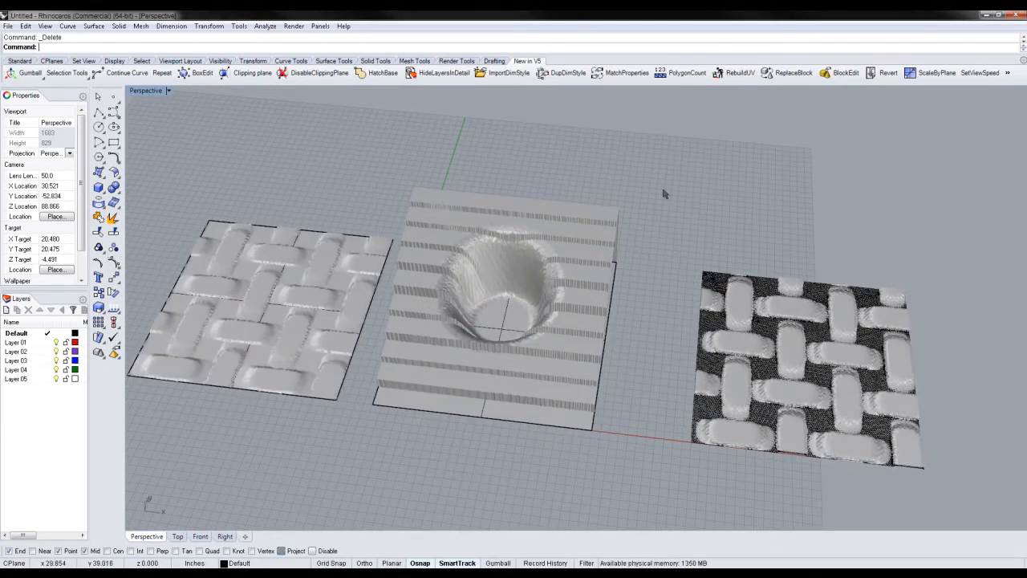
right_drag(666, 191, 711, 377)
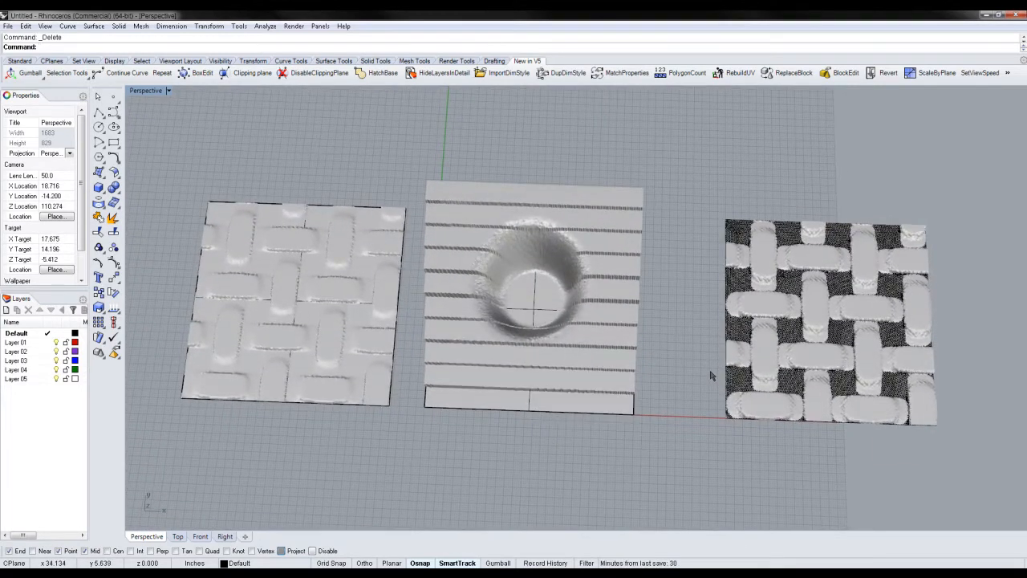